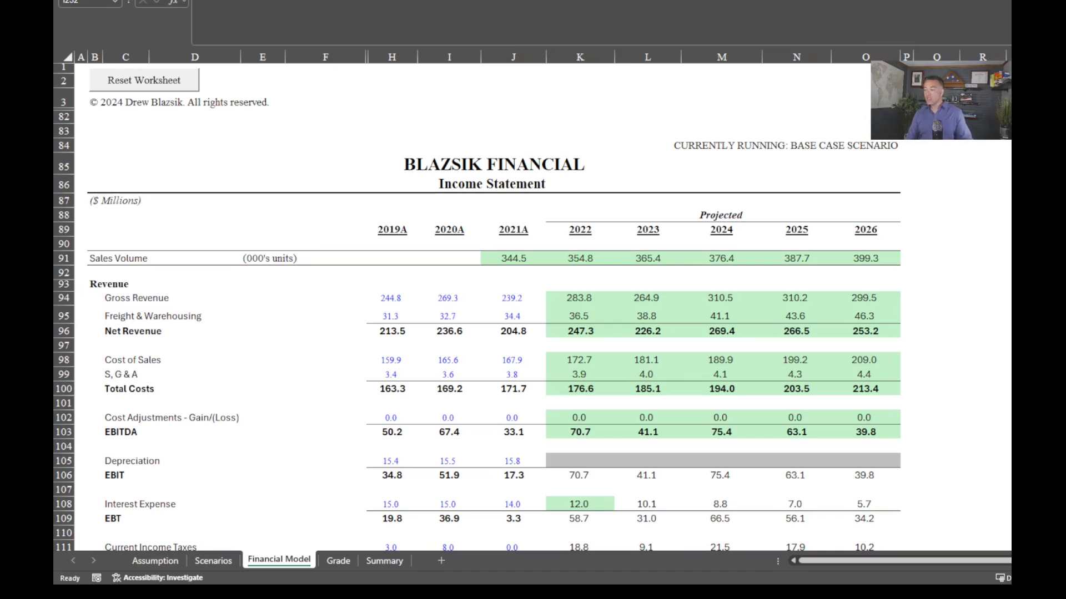
Review the blank 2022–2026 cells for Depreciation, Depreciation & Amortization and Net PP&E in the three financial statements.
scroll(477, 306, "down", 1)
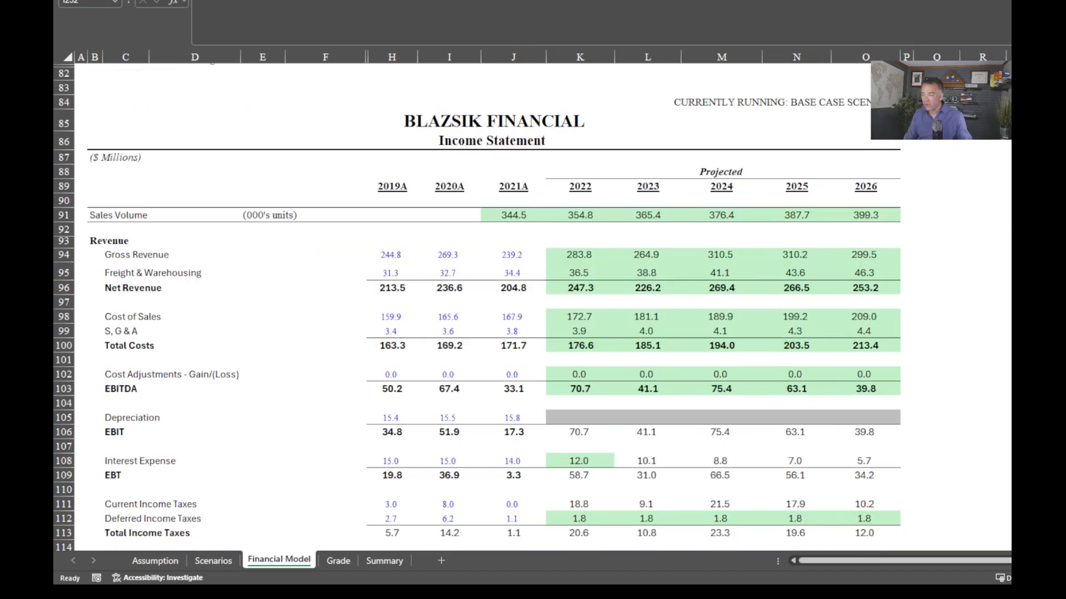
scroll(478, 306, "up", 1)
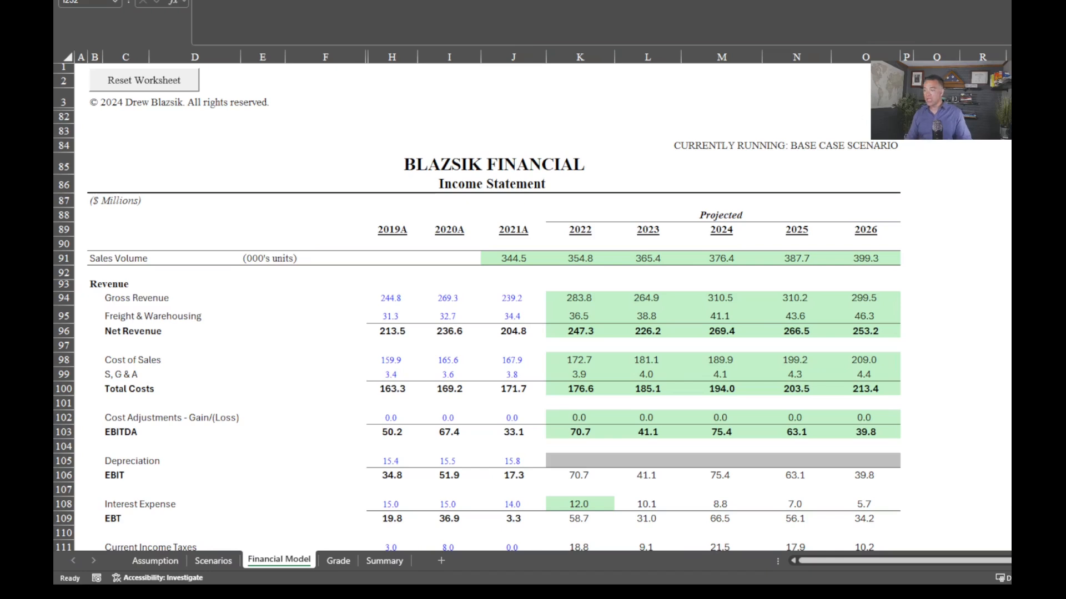
scroll(493, 311, "down", 4)
left_click_drag(580, 285, 868, 282)
scroll(689, 364, "down", 11)
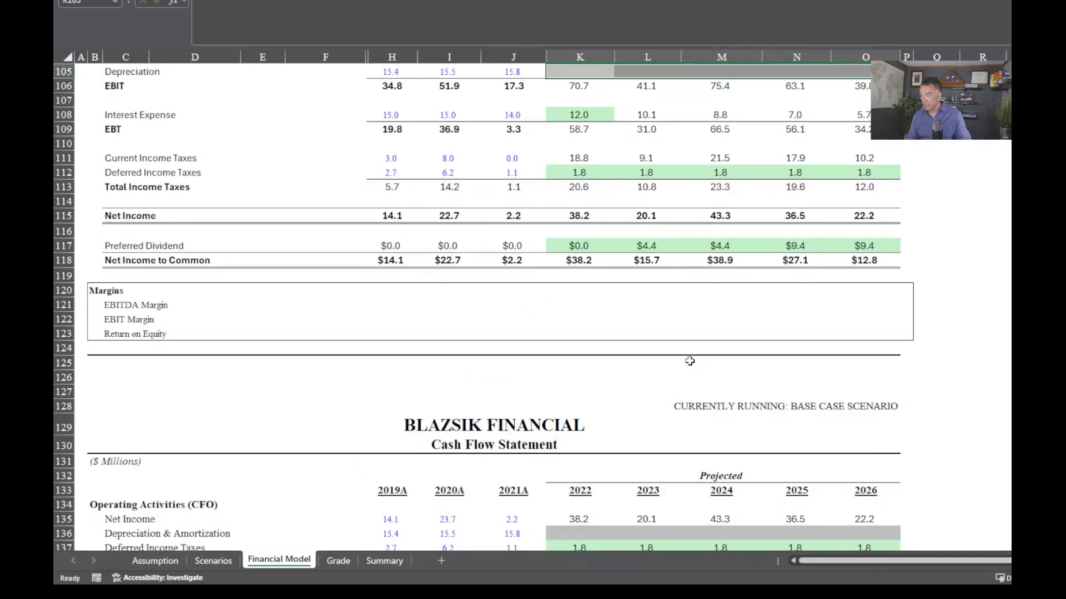
left_click_drag(577, 274, 880, 277)
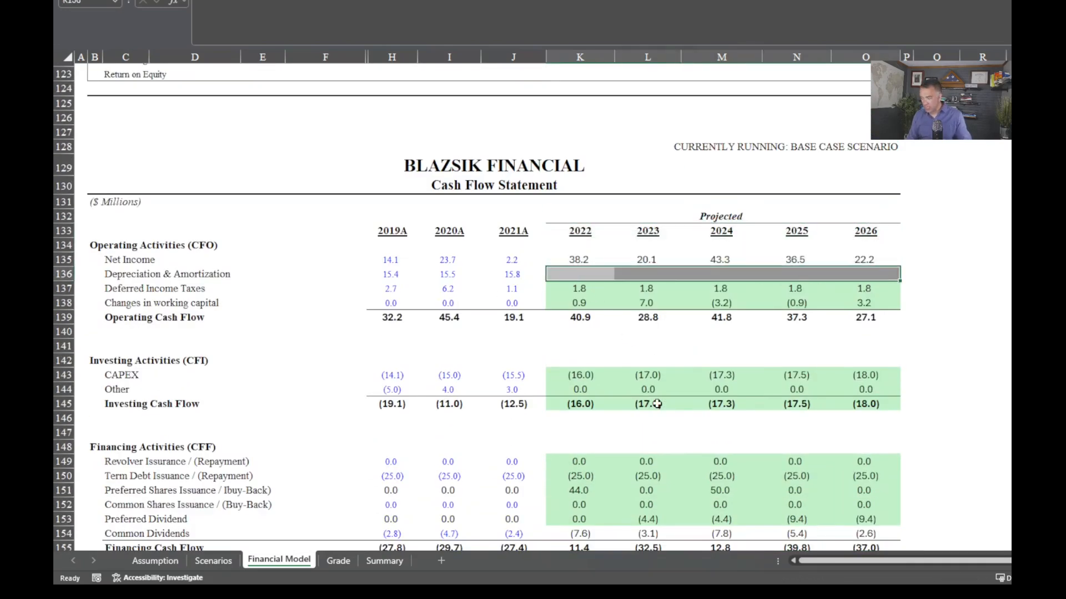
scroll(655, 402, "down", 14)
scroll(648, 382, "up", 1)
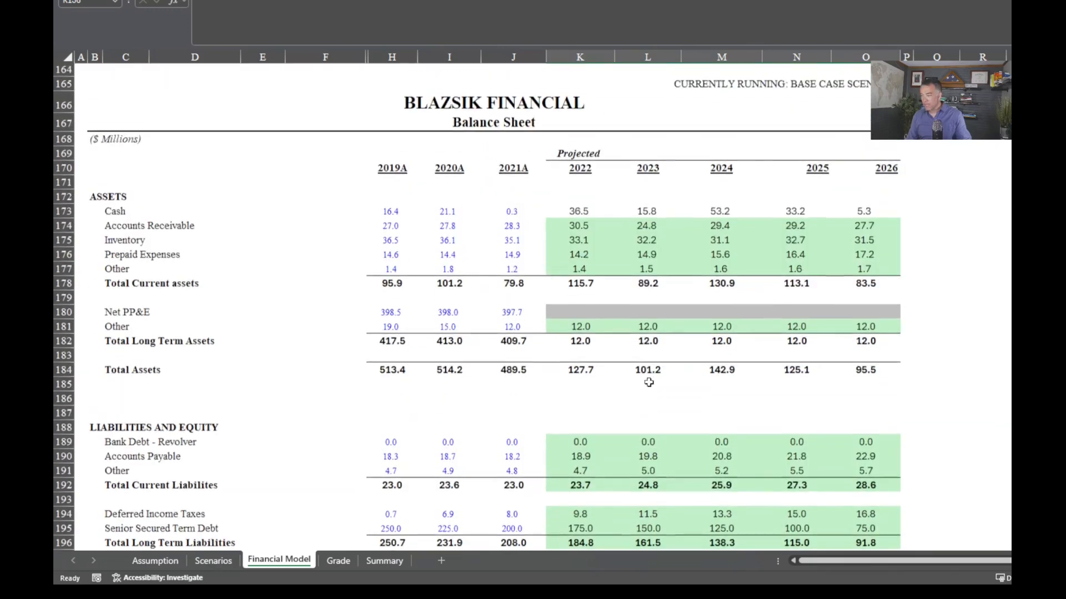
left_click_drag(572, 317, 865, 314)
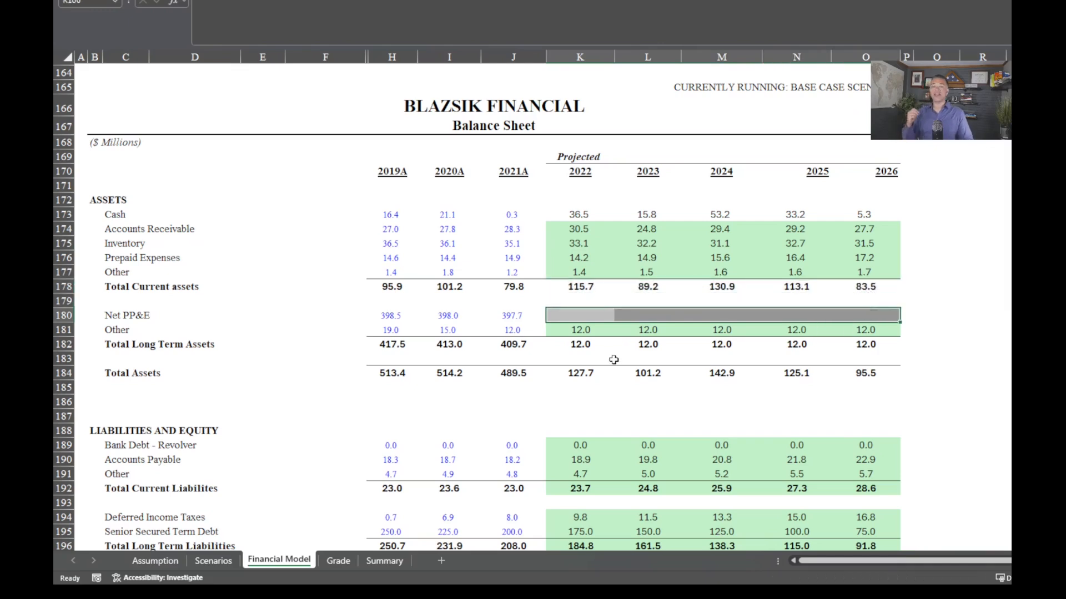
Look over the balance sheet's check row and the empty cells of the Depreciation CapEx schedule.
scroll(565, 358, "down", 4)
scroll(565, 358, "down", 14)
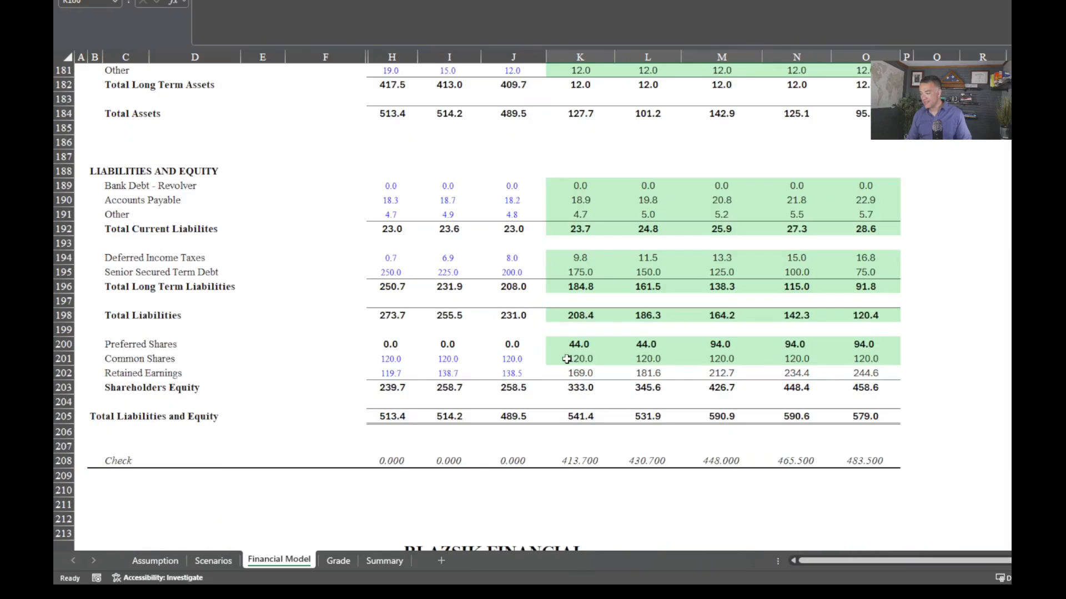
scroll(567, 359, "down", 4)
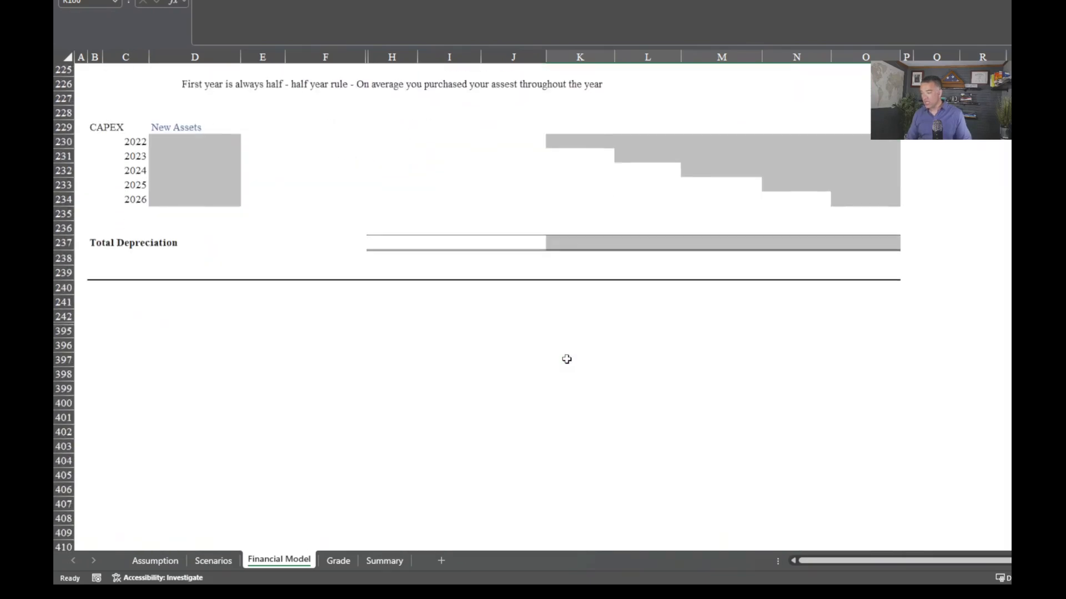
scroll(566, 359, "up", 6)
scroll(566, 359, "up", 3)
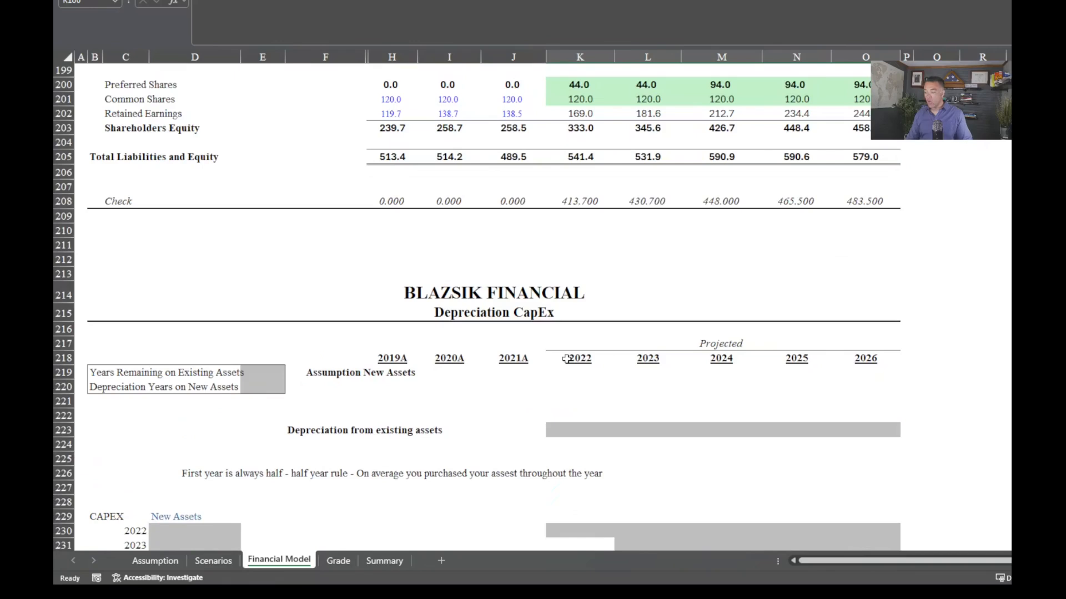
scroll(566, 356, "down", 1)
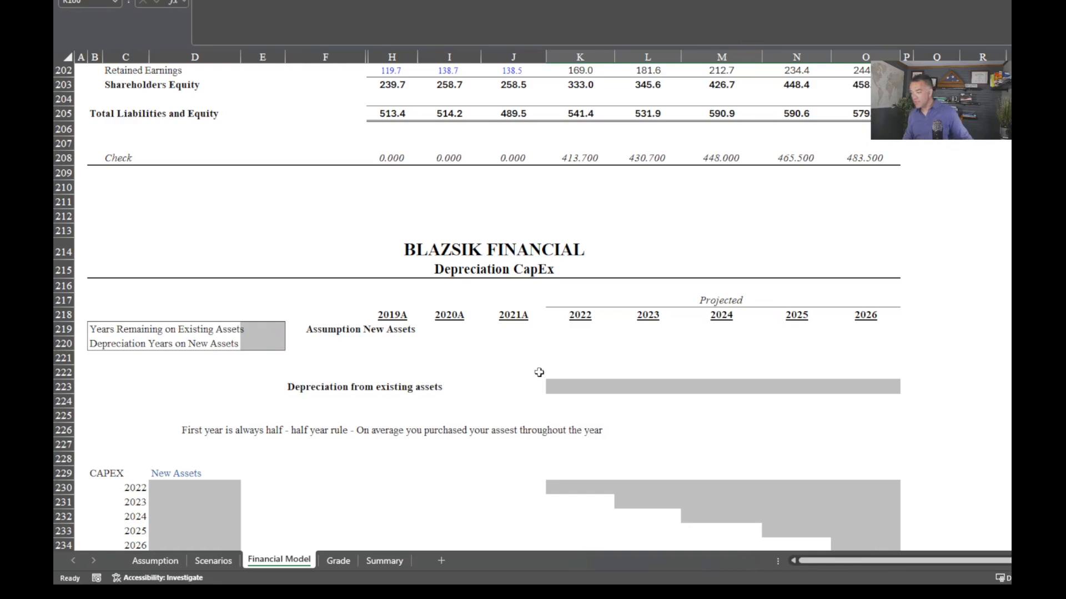
scroll(559, 361, "down", 3)
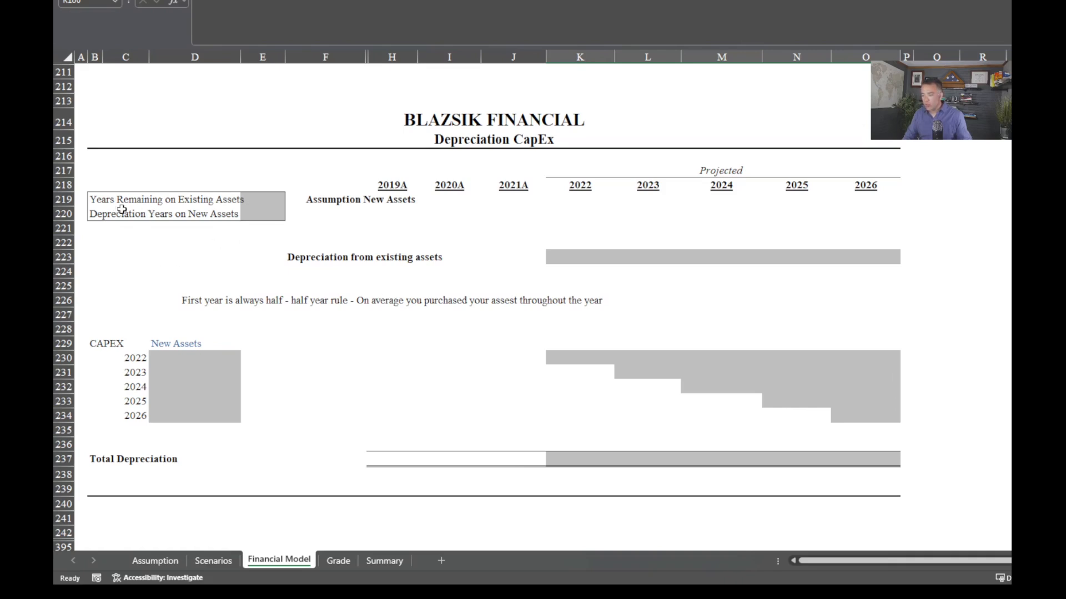
left_click(262, 199)
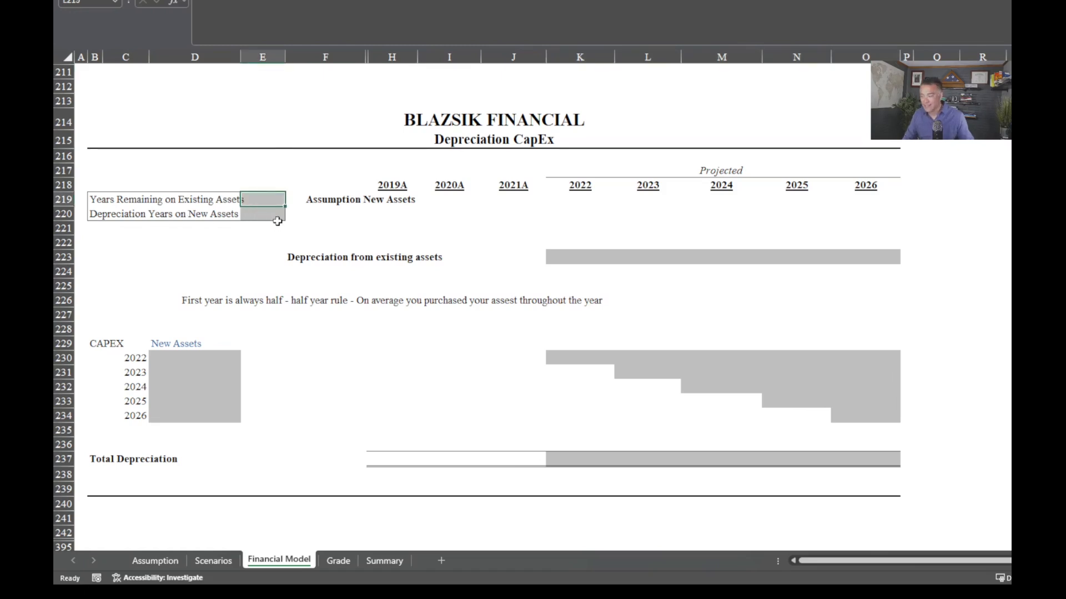
type("=")
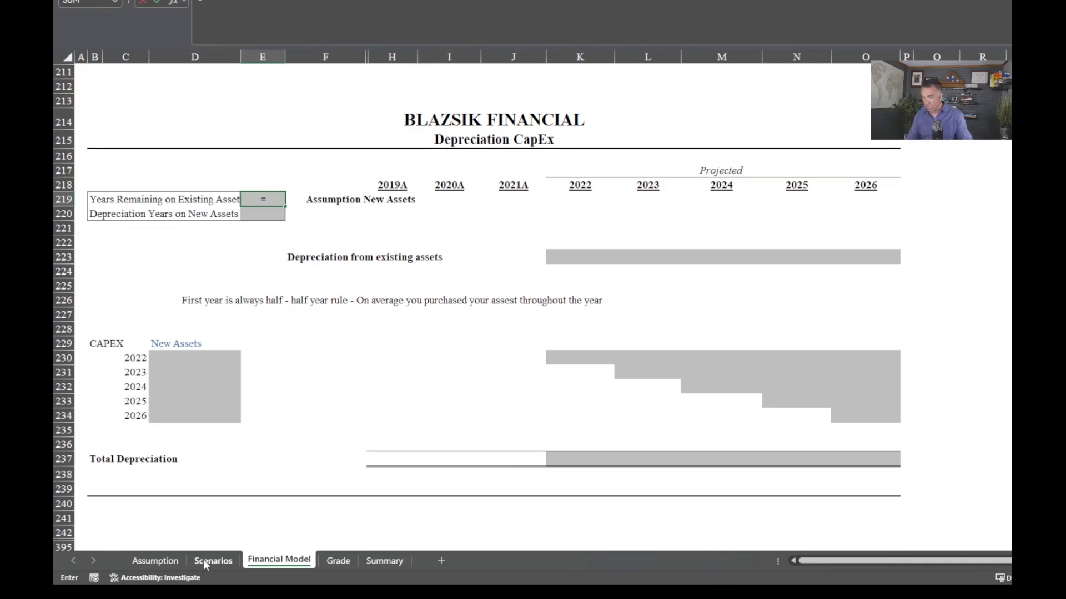
left_click(181, 562)
scroll(253, 478, "up", 5)
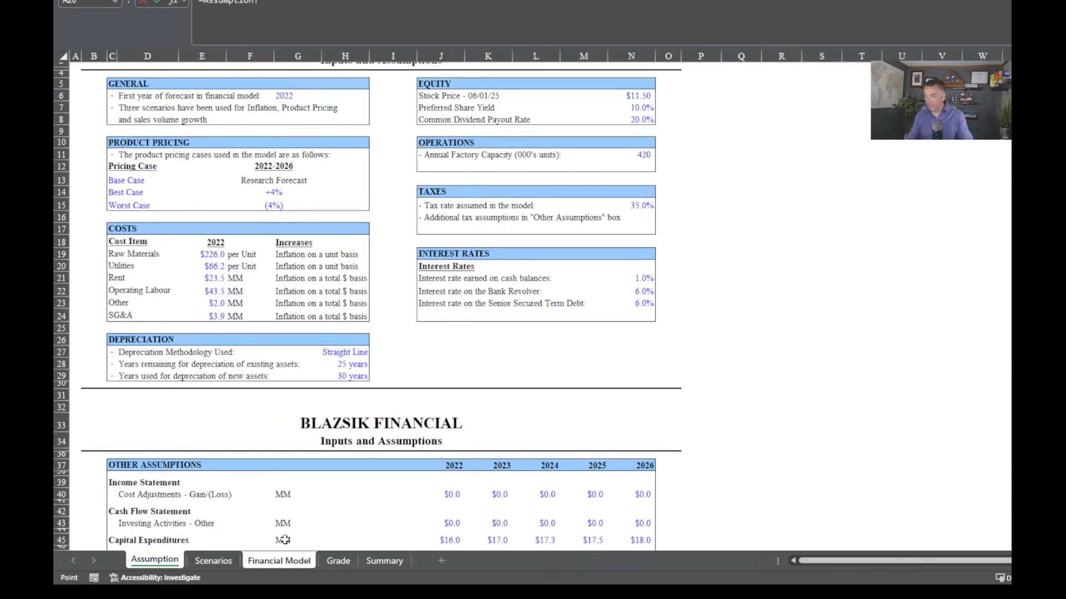
Review the overall, weighted and per-section scores on the Grade sheet, including the Depreciation Schedule grade.
left_click(338, 561)
scroll(355, 389, "up", 15)
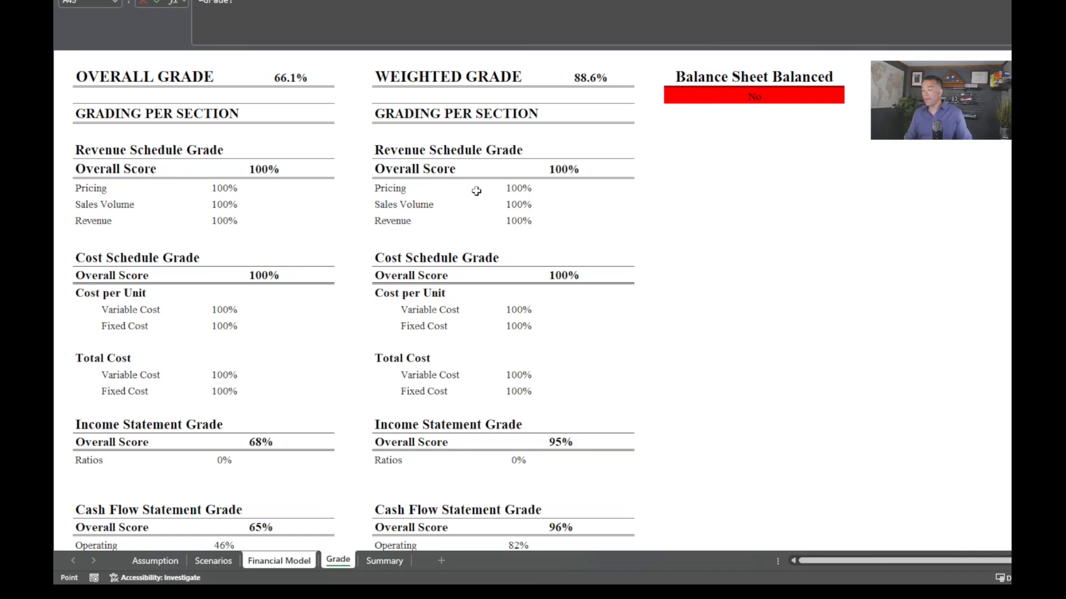
scroll(476, 191, "down", 1)
scroll(272, 186, "up", 1)
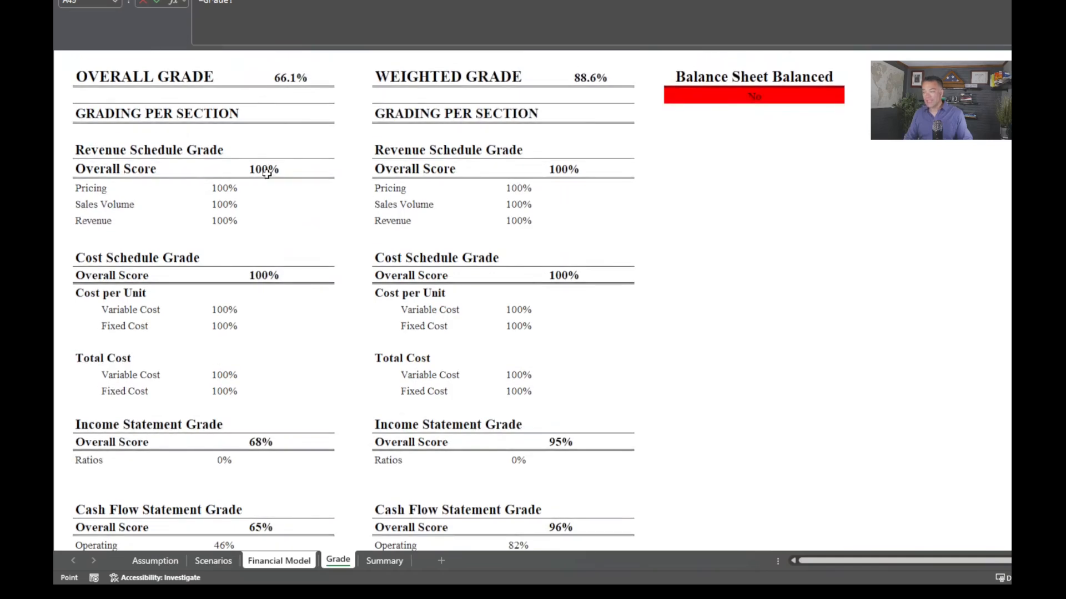
scroll(541, 279, "down", 4)
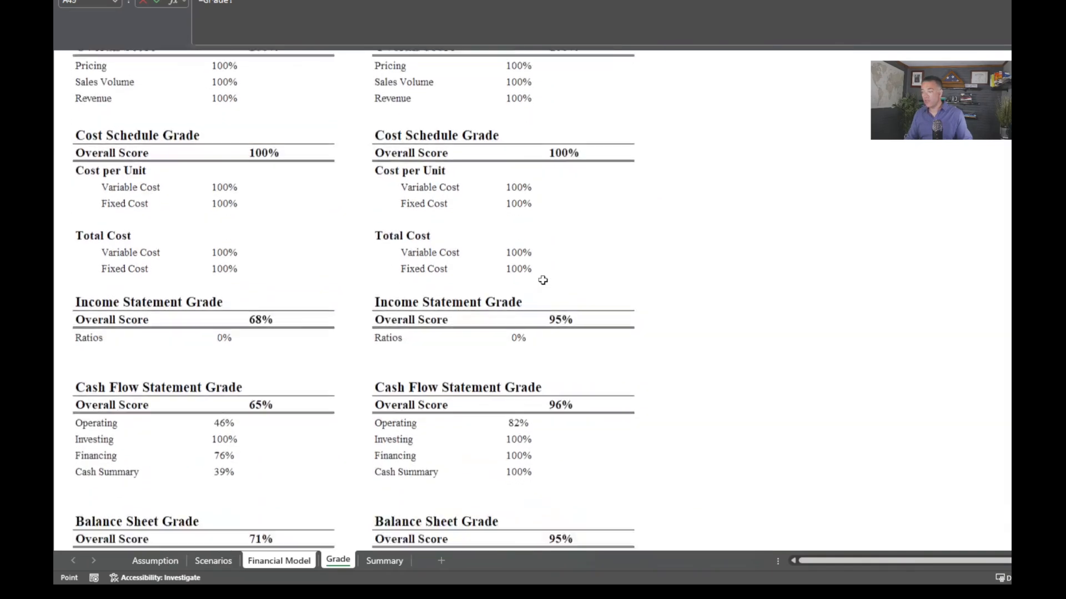
scroll(533, 278, "up", 4)
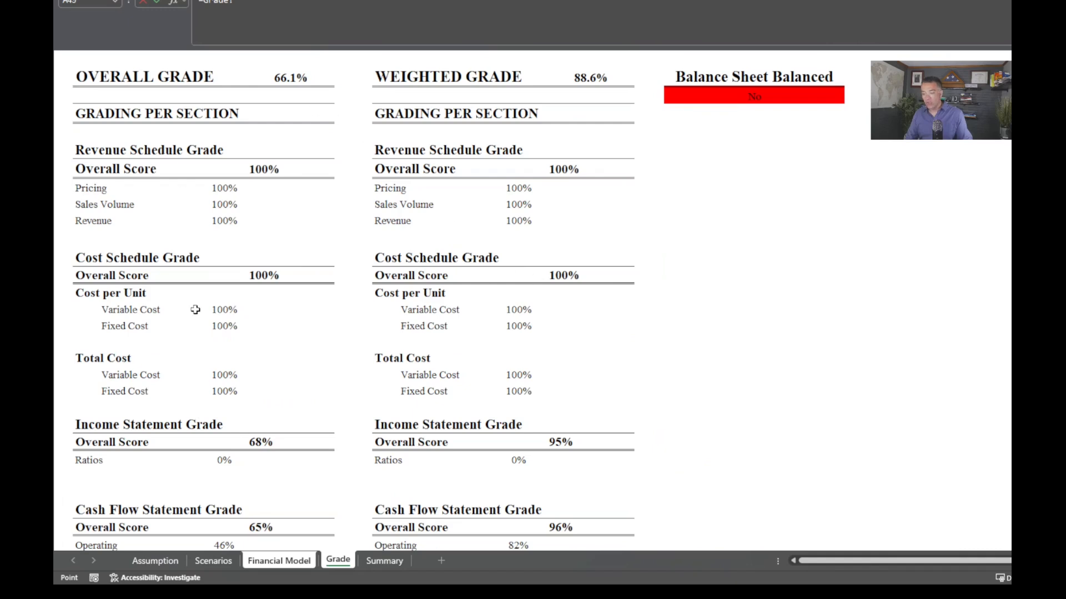
scroll(318, 428, "down", 6)
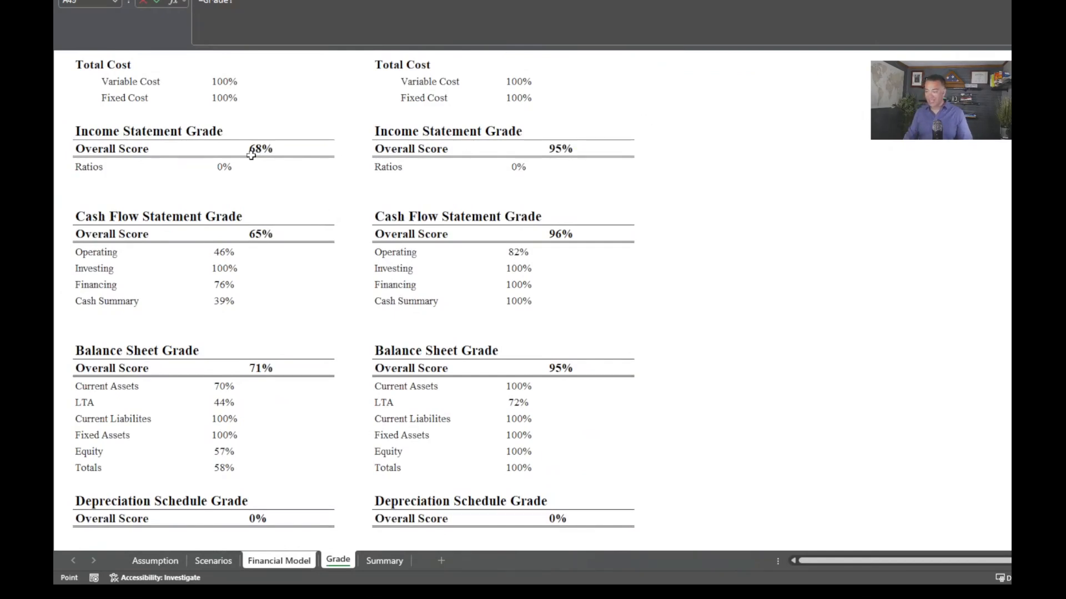
scroll(357, 322, "down", 3)
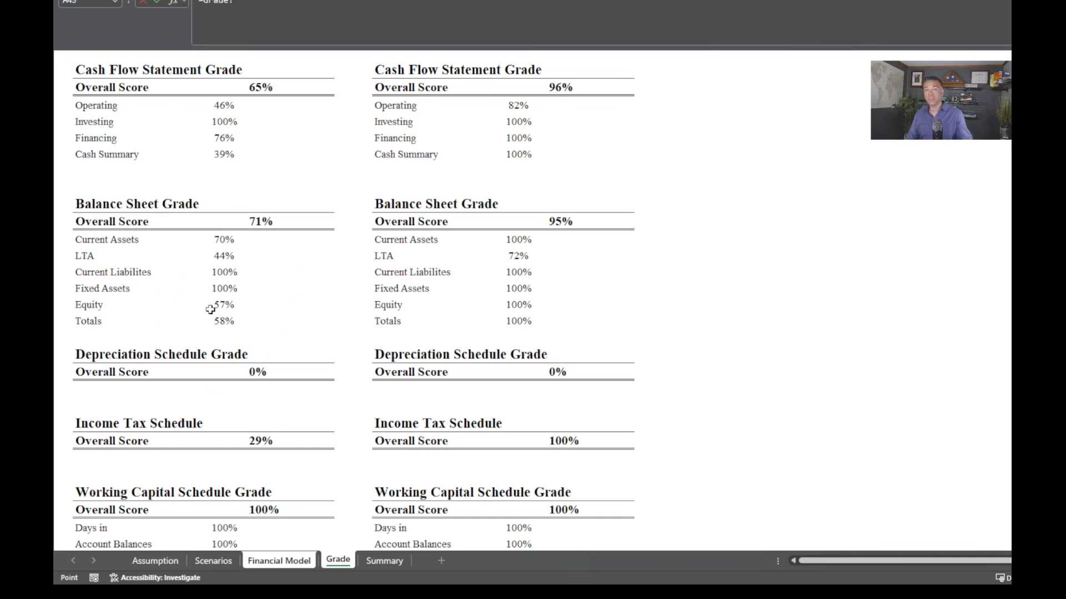
scroll(327, 435, "down", 5)
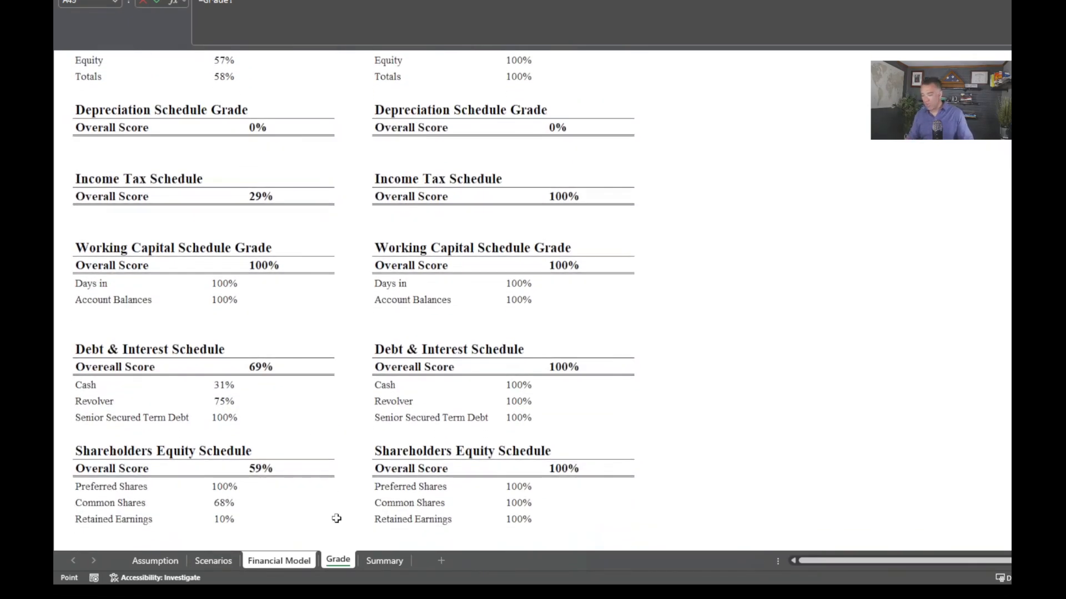
Clear the stray sheet reference in the Years Remaining on Existing Assets cell (E219) and link it to =Assumption!H28.
left_click(310, 562)
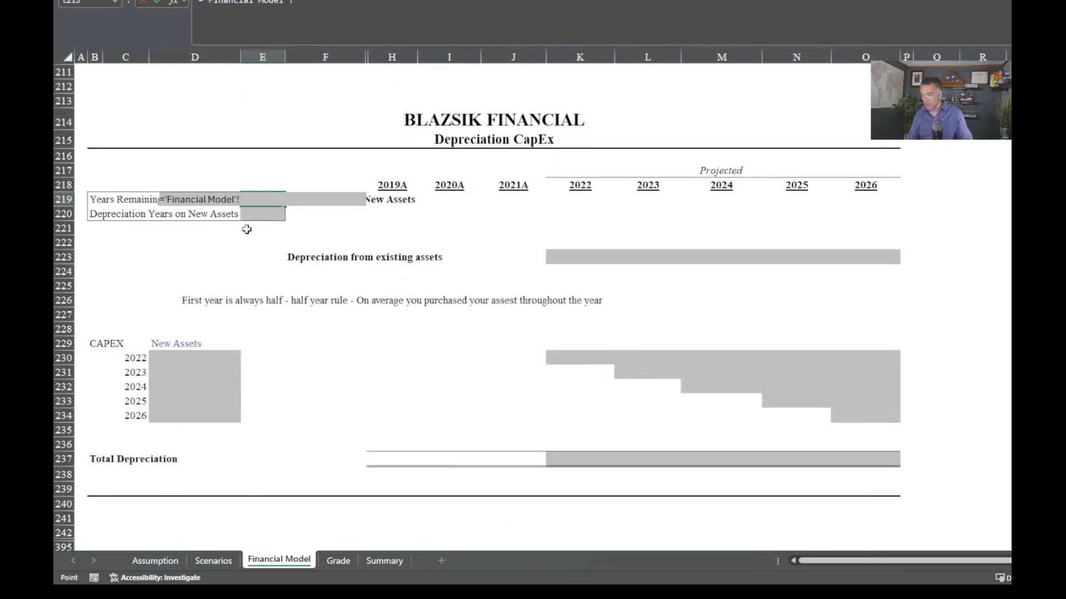
key("BackSpace")
key("BackSpace")
key("BackSpace")
key("BackSpace")
key("BackSpace")
key("BackSpace")
key("BackSpace")
key("BackSpace")
key("BackSpace")
key("BackSpace")
key("BackSpace")
key("BackSpace")
key("BackSpace")
key("BackSpace")
key("BackSpace")
key("BackSpace")
key("BackSpace")
key("BackSpace")
key("BackSpace")
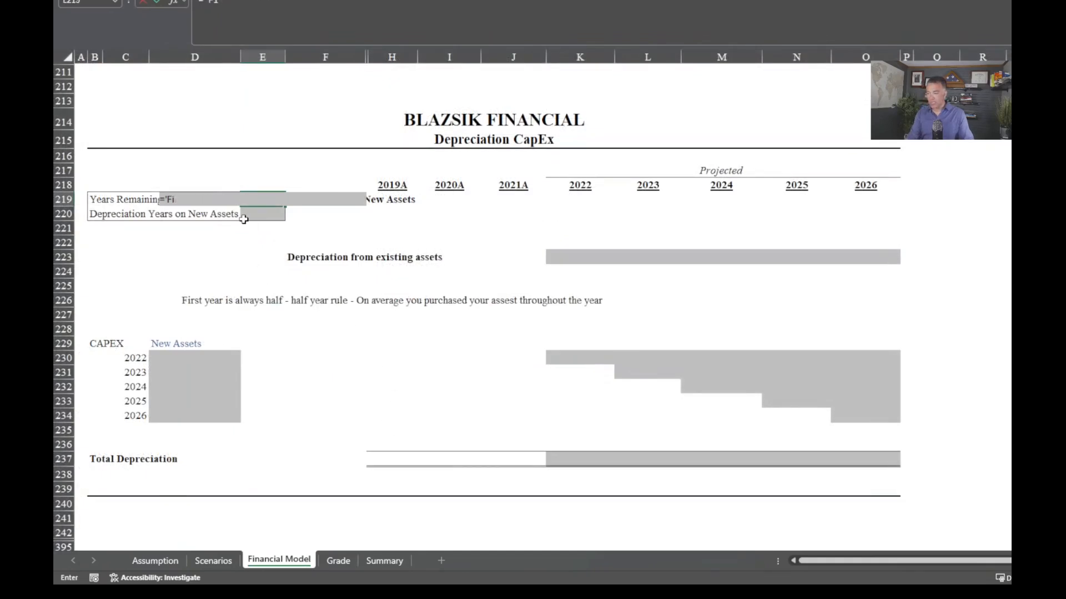
type("=")
left_click(155, 561)
scroll(222, 482, "up", 1)
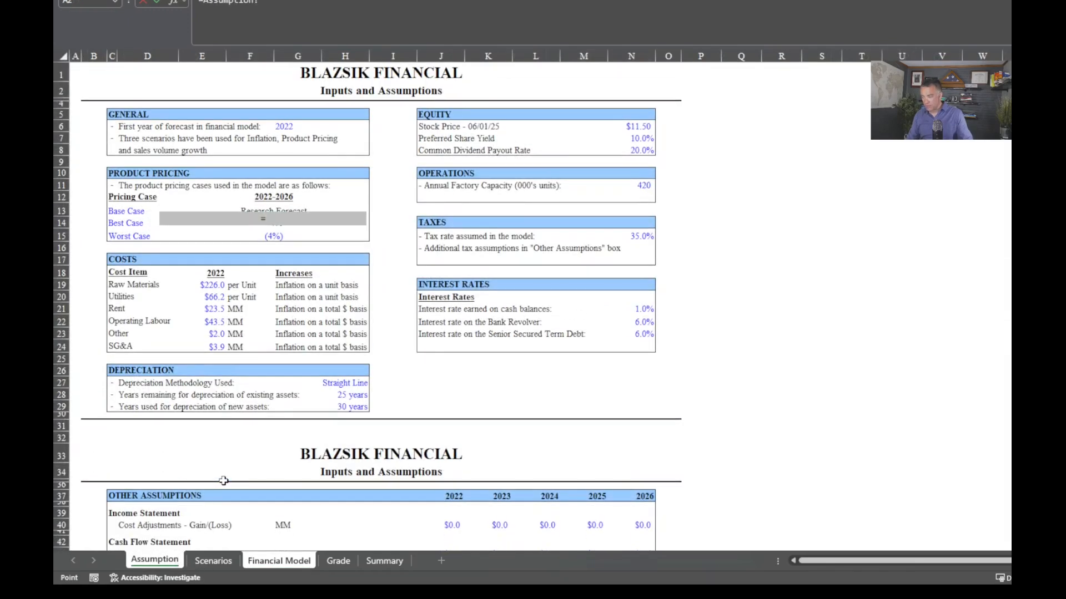
left_click(346, 397)
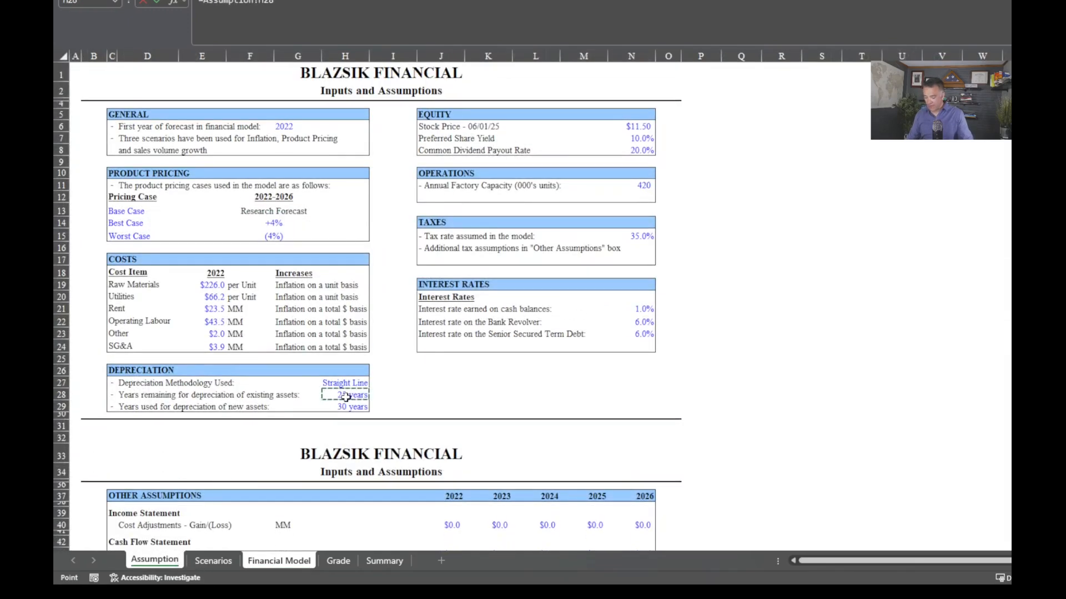
key("Return")
Link the Depreciation Years on New Assets cell (E220) to the years used for new assets in Assumption H29.
type("=")
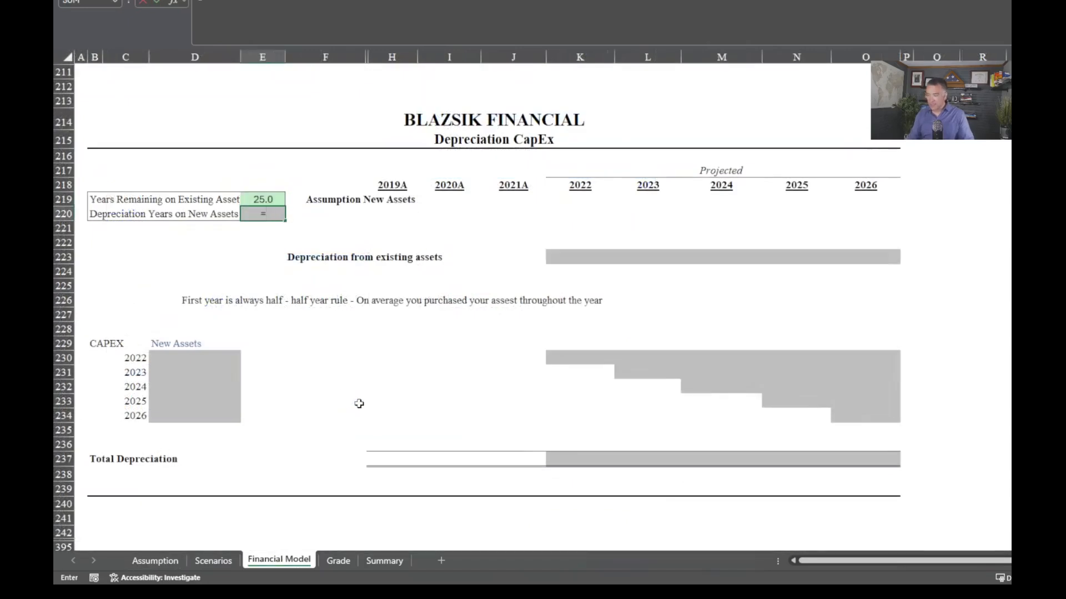
left_click(210, 560)
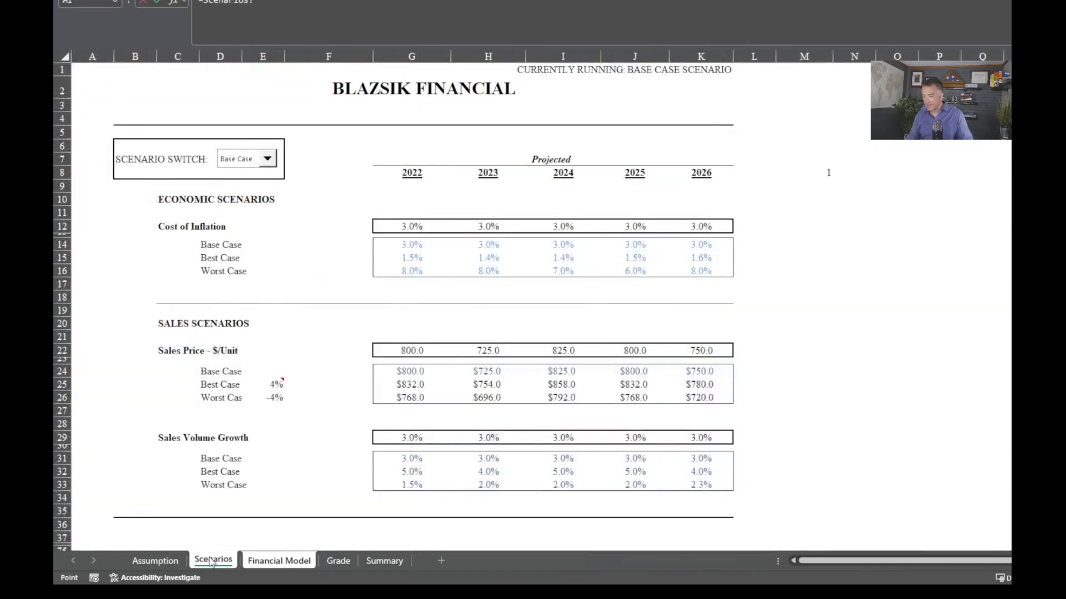
left_click(154, 561)
left_click(355, 407)
key("Return")
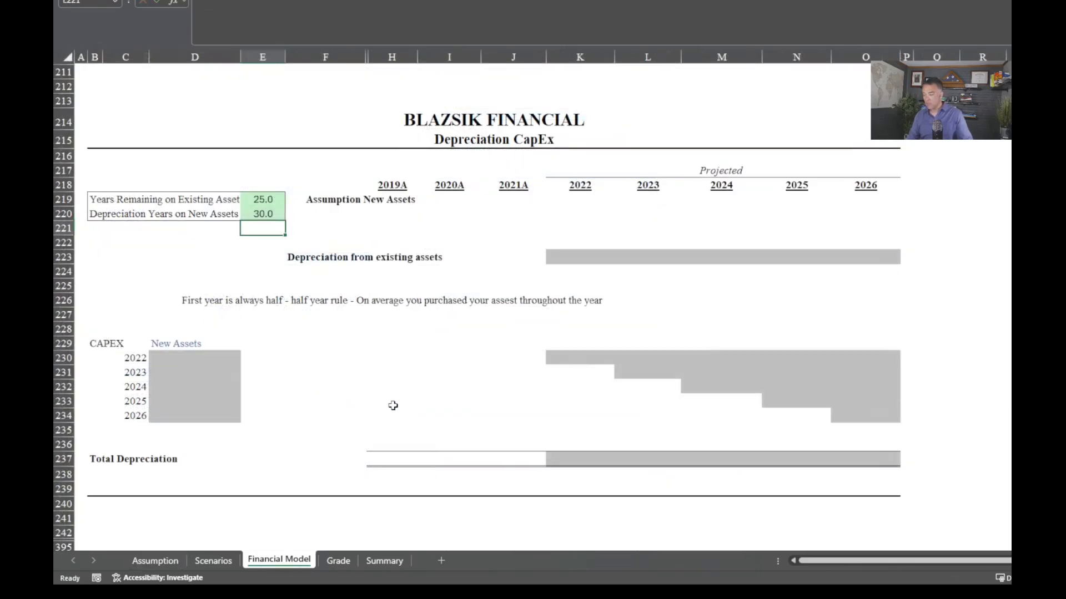
Compare the projected year headings with the vertical New Assets cells D230:D234, and examine the CAPEX row in the cash flow statement.
scroll(393, 406, "down", 2)
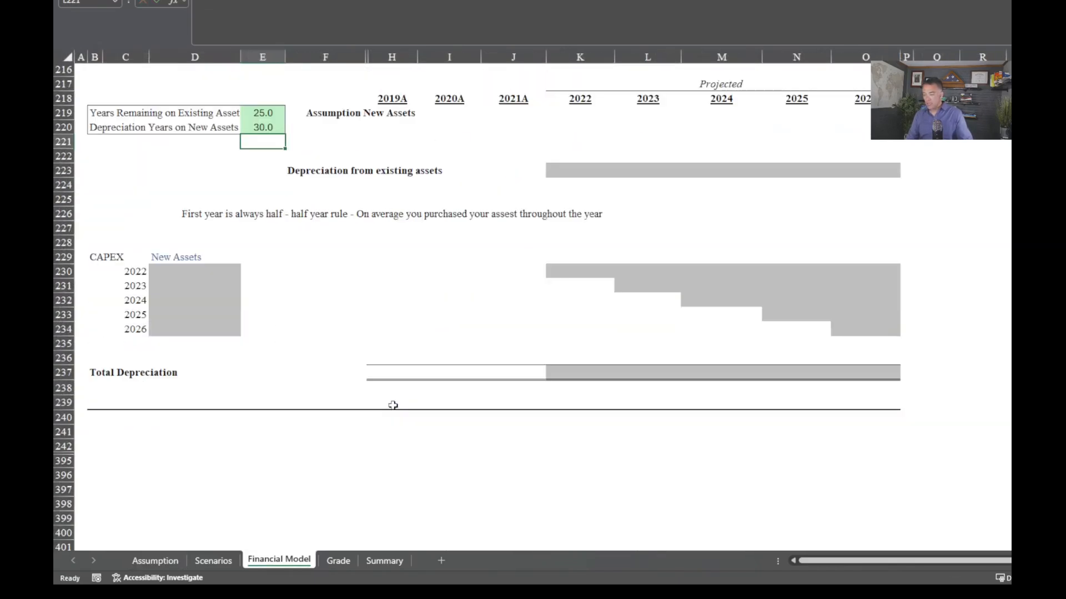
left_click(169, 274)
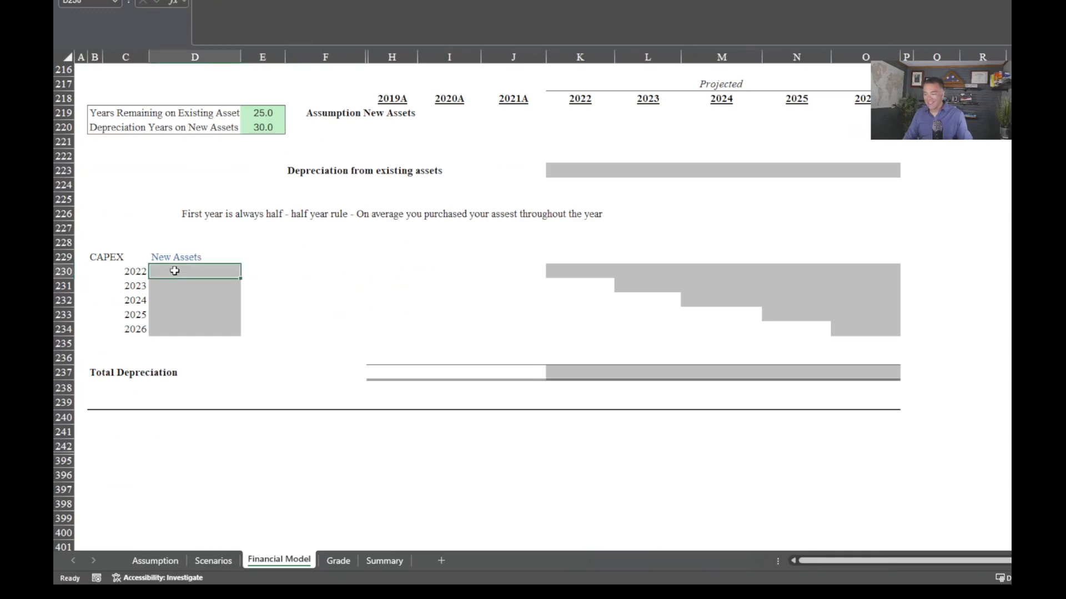
scroll(442, 467, "up", 2)
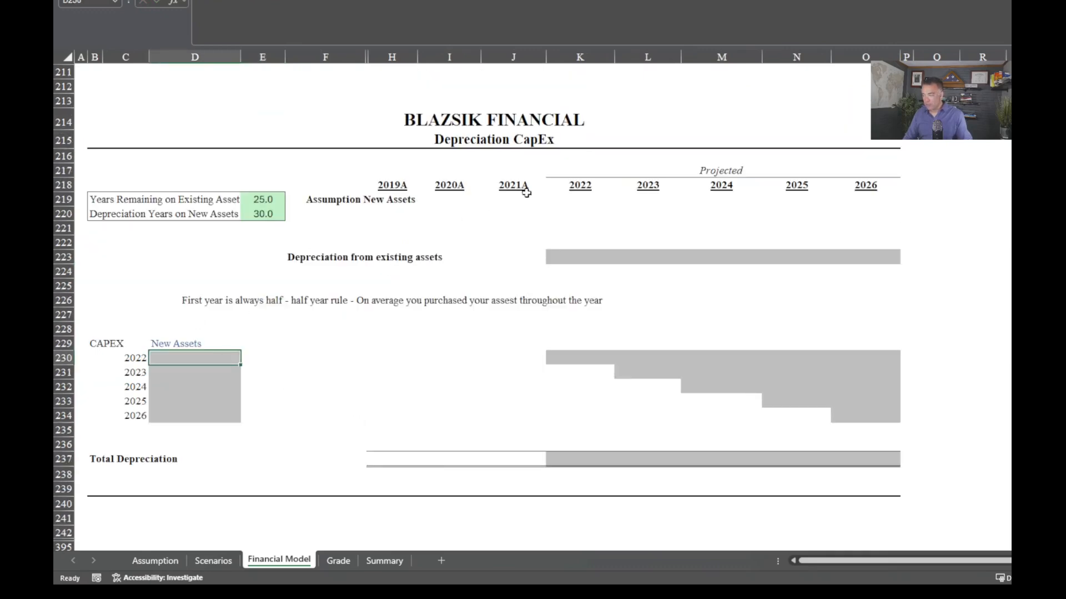
left_click_drag(563, 183, 885, 185)
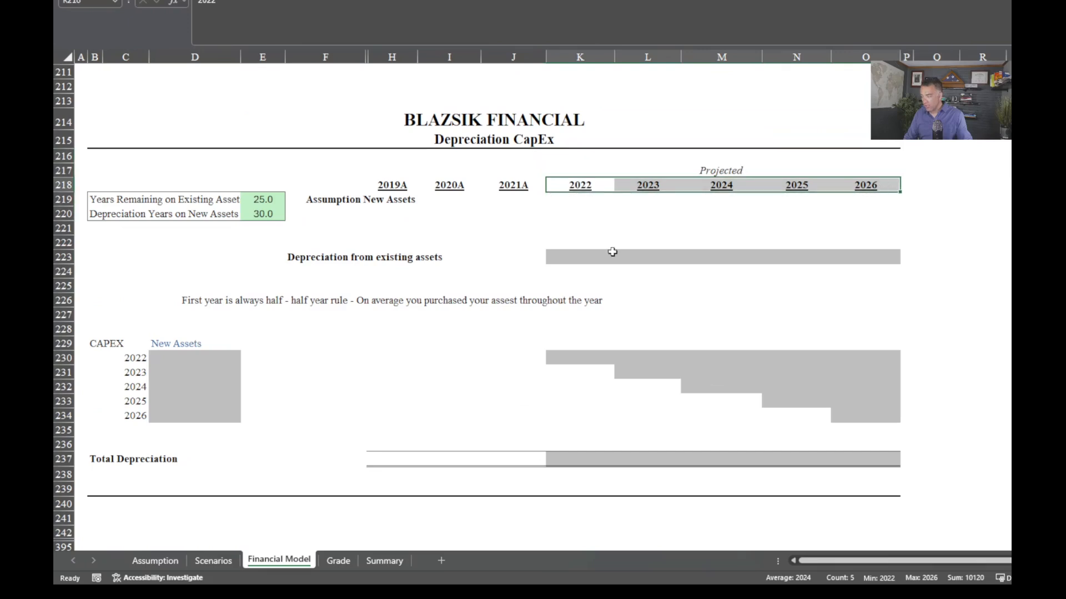
left_click_drag(185, 358, 187, 404)
left_click_drag(175, 359, 177, 412)
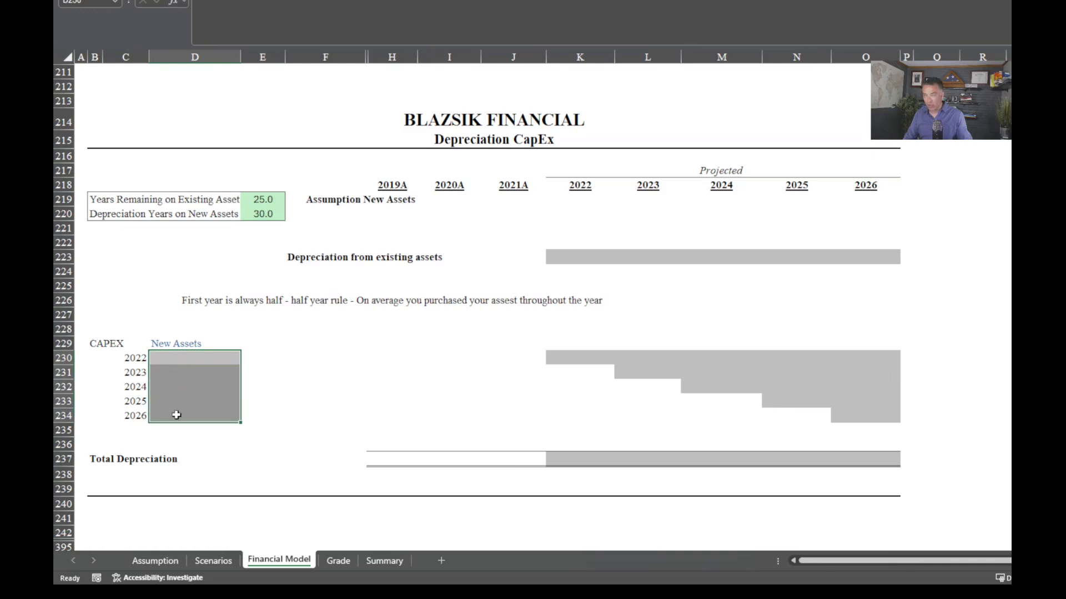
scroll(346, 433, "up", 8)
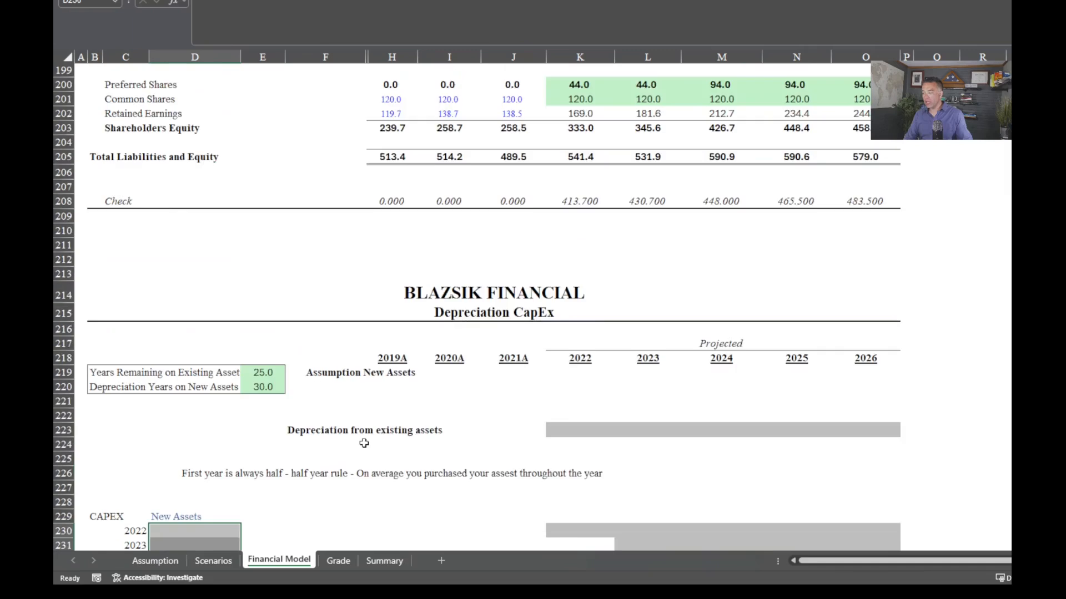
scroll(365, 443, "up", 4)
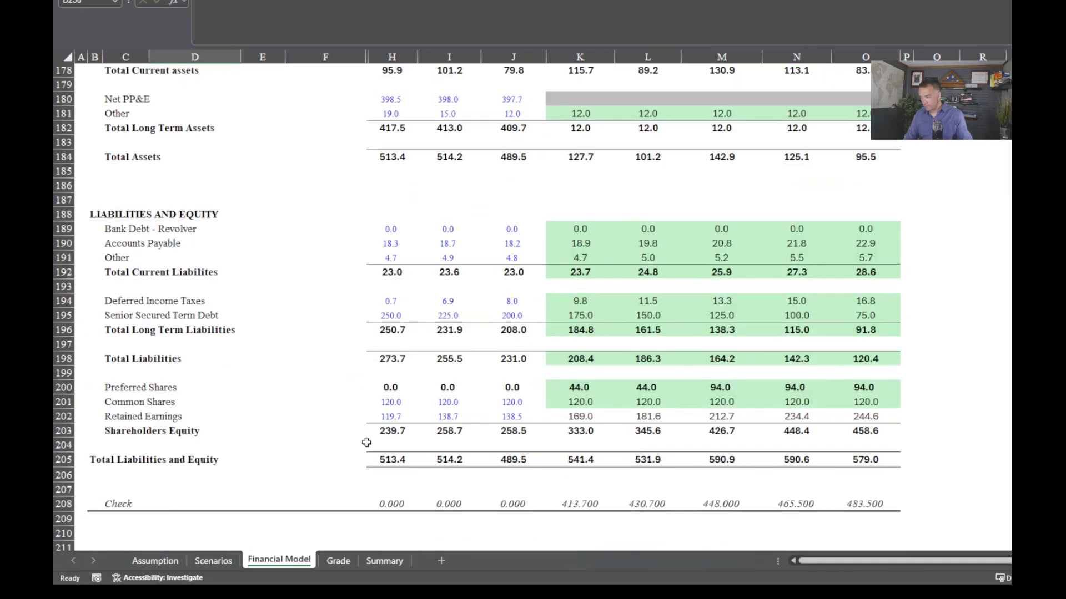
scroll(366, 442, "up", 9)
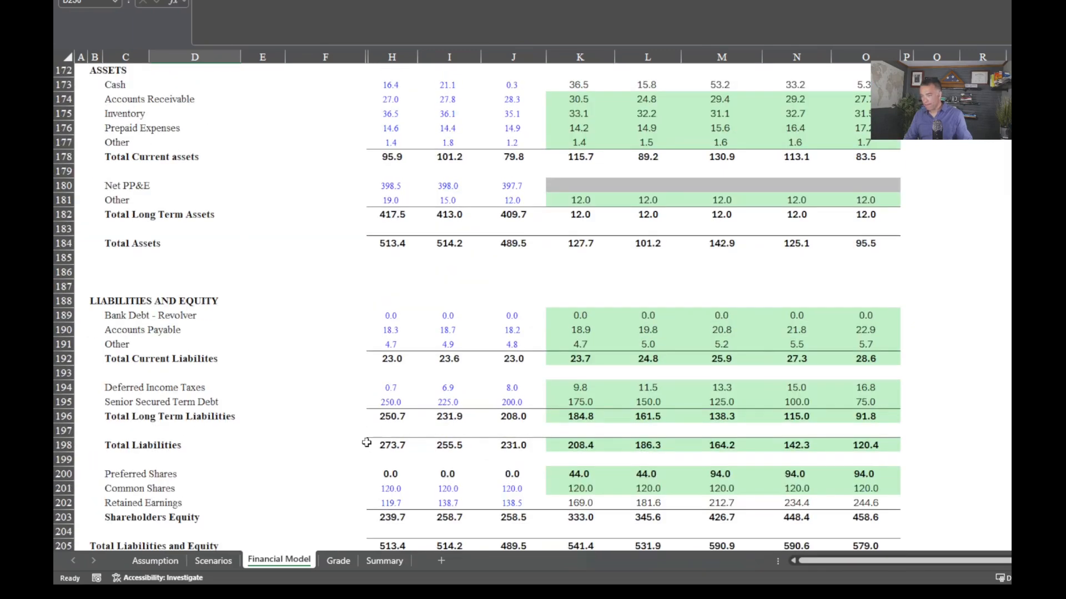
scroll(368, 441, "up", 5)
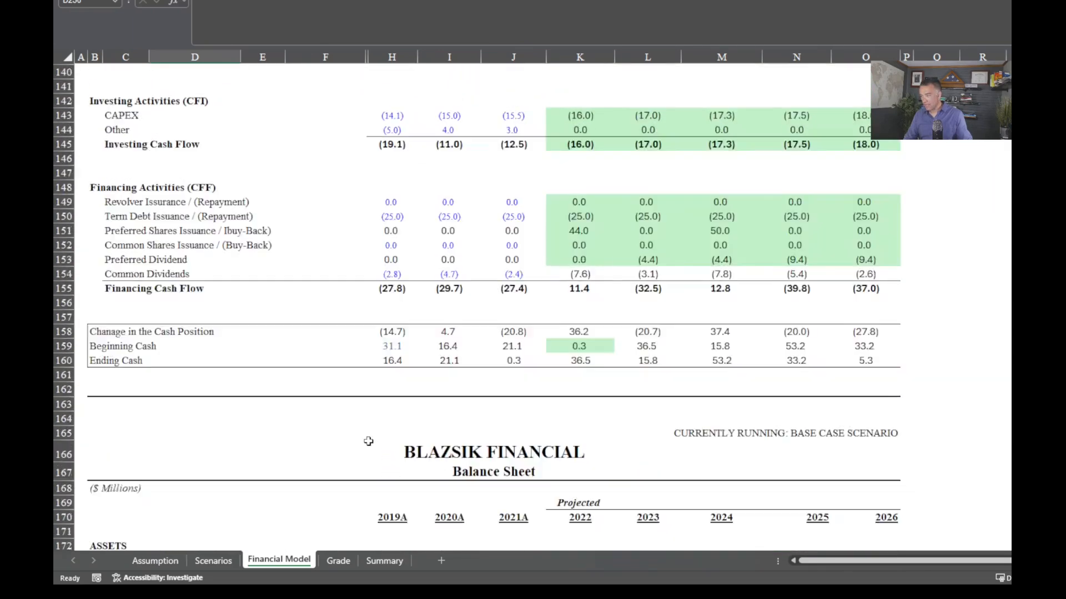
scroll(368, 441, "down", 12)
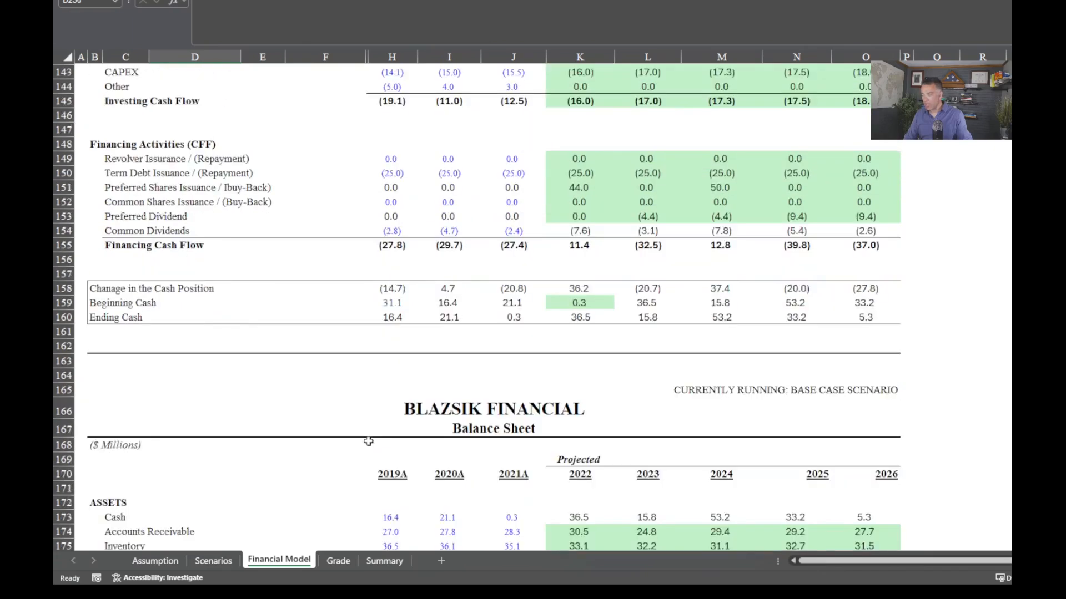
scroll(368, 442, "down", 13)
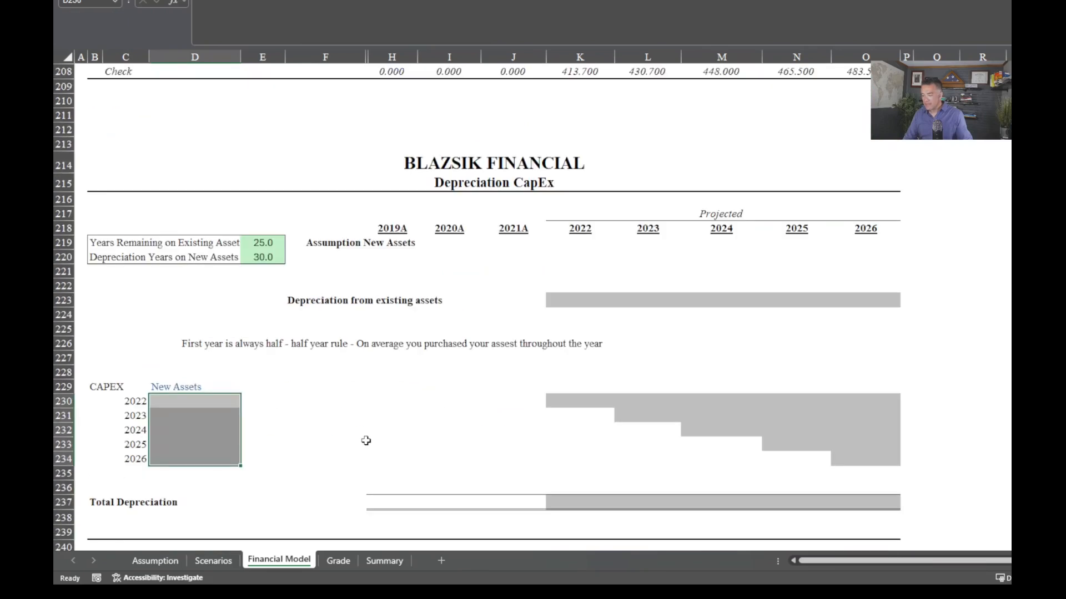
Fill the New Assets column for 2022 to 2026 from D230 with =TRANSPOSE(Assumption!J45:N45), using the Capital Expenditures row.
left_click(208, 401)
type("=")
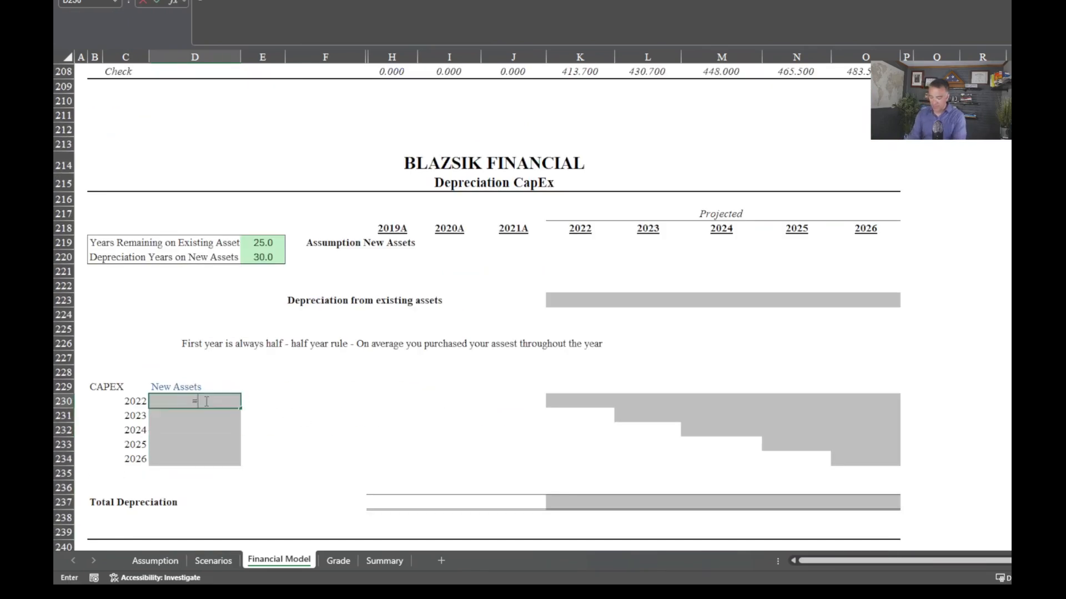
left_click(155, 560)
scroll(353, 509, "down", 1)
scroll(353, 508, "down", 5)
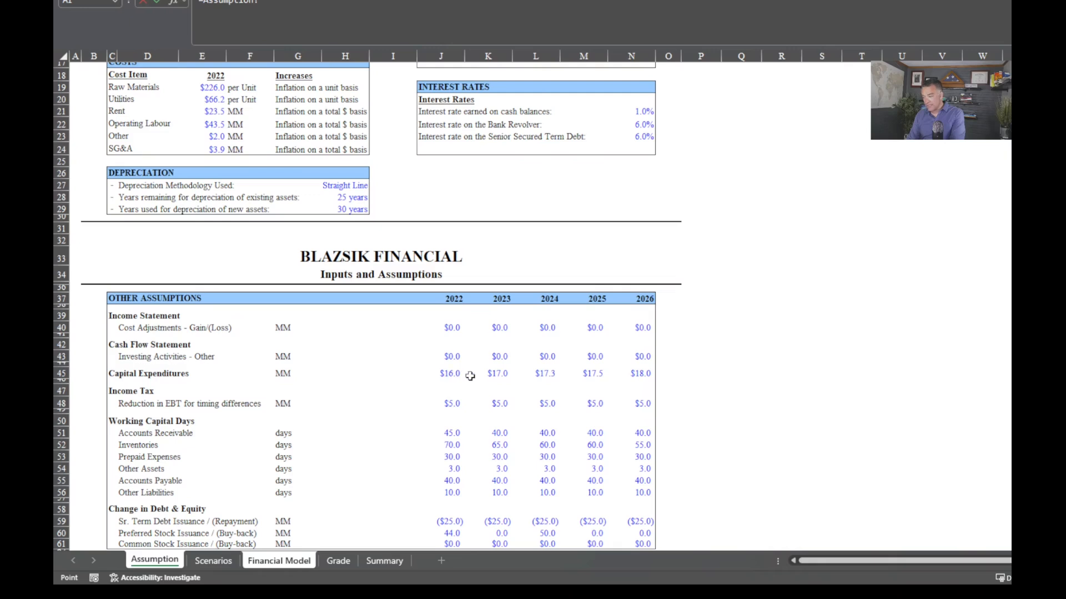
left_click_drag(282, 15, 227, 19)
key("BackSpace")
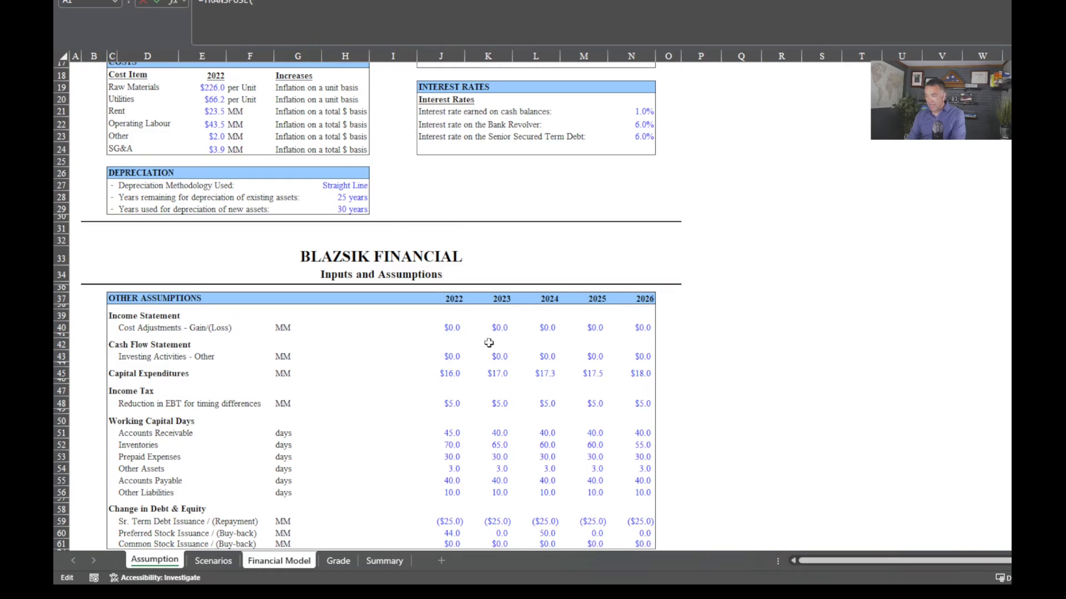
left_click_drag(451, 373, 624, 376)
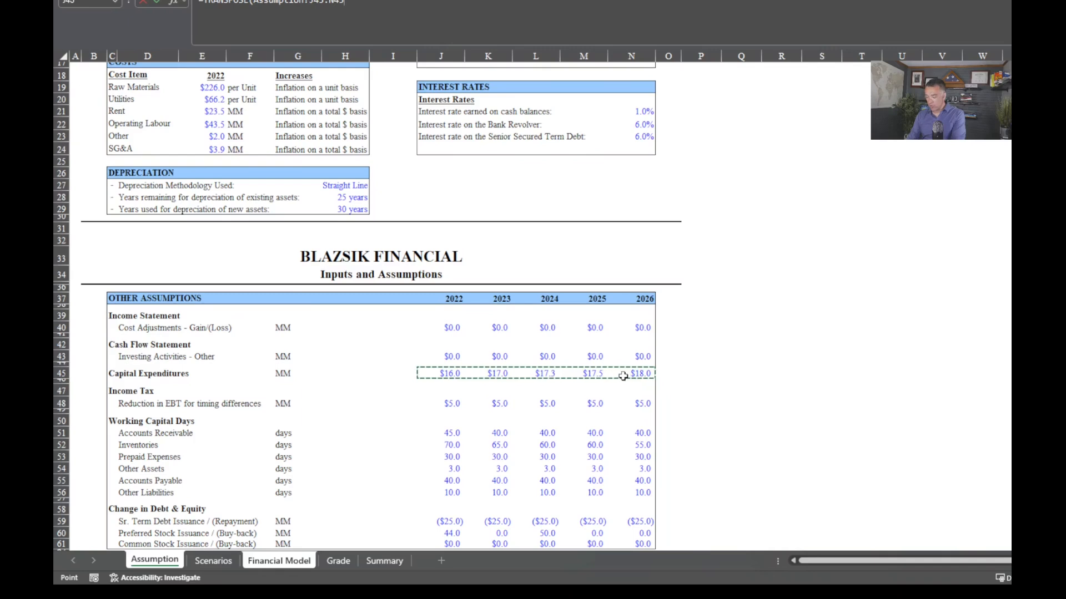
key("Return")
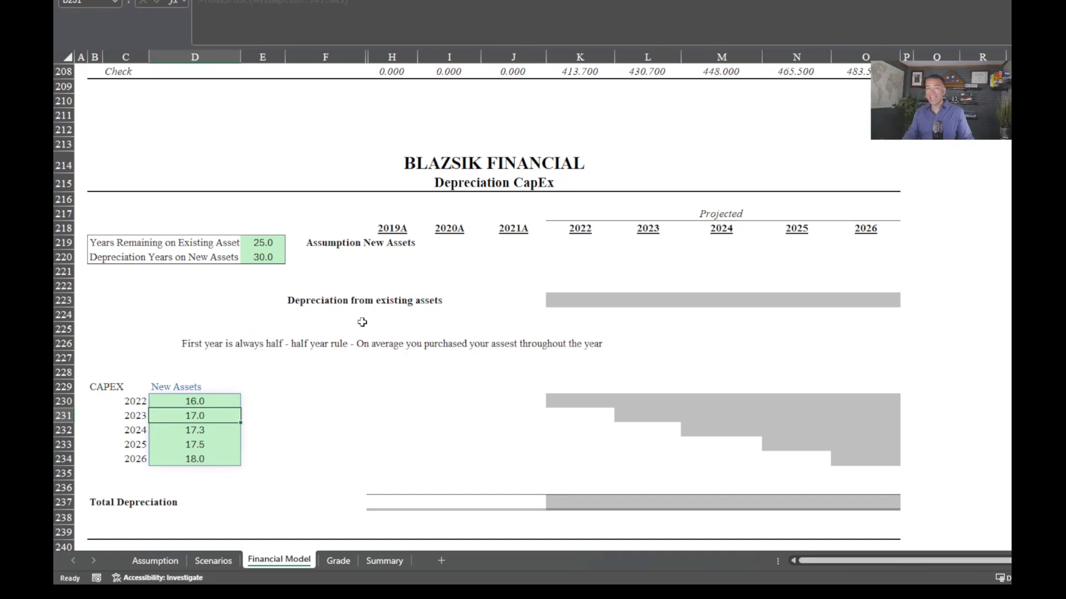
Calculate 2022 depreciation from existing assets in K223 as =J180/E219, dividing 2021A Net PP&E by the years remaining on existing assets.
left_click(585, 302)
type("=")
key("Up")
key("Up")
key("Up")
key("Up")
key("Up")
key("Up")
key("Up")
key("Up")
key("Up")
key("Up")
key("Up")
key("Up")
key("Up")
key("Up")
key("Up")
key("Up")
key("Up")
key("Up")
key("Up")
key("Up")
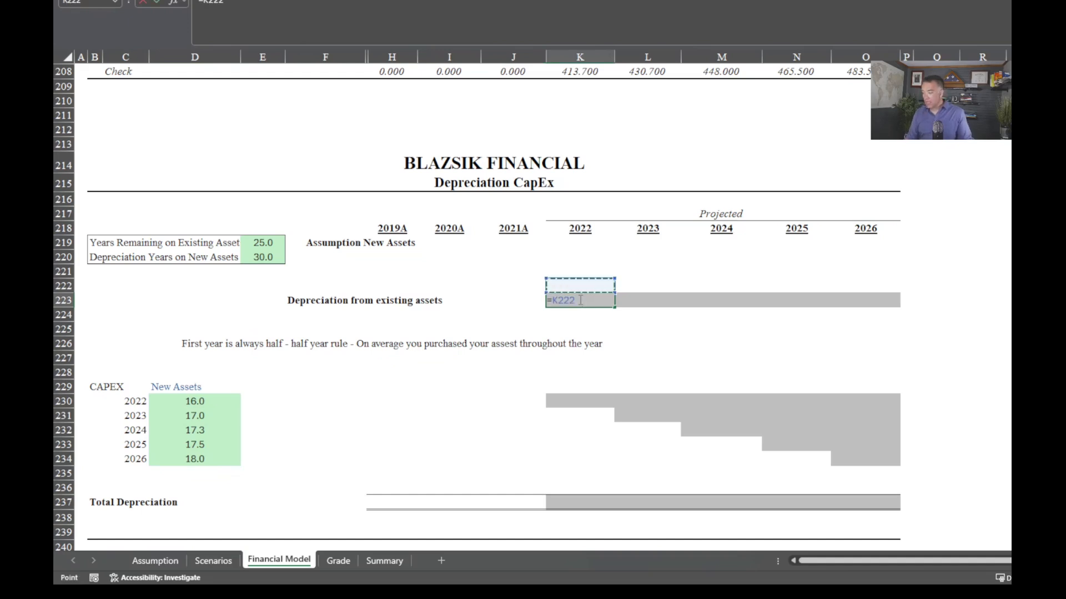
key("Up")
key("Up")
key("Up")
key("Up")
key("Up")
key("Up")
key("Up")
key("Up")
key("Up")
key("Up")
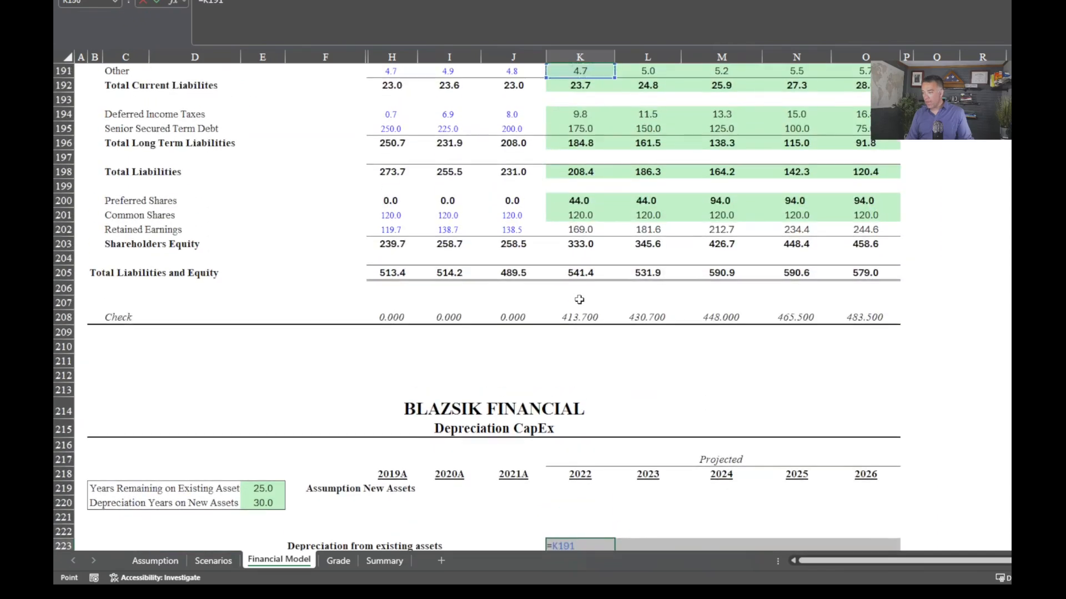
key("Up")
key("Up")
key("Up")
key("Up")
key("Up")
key("Up")
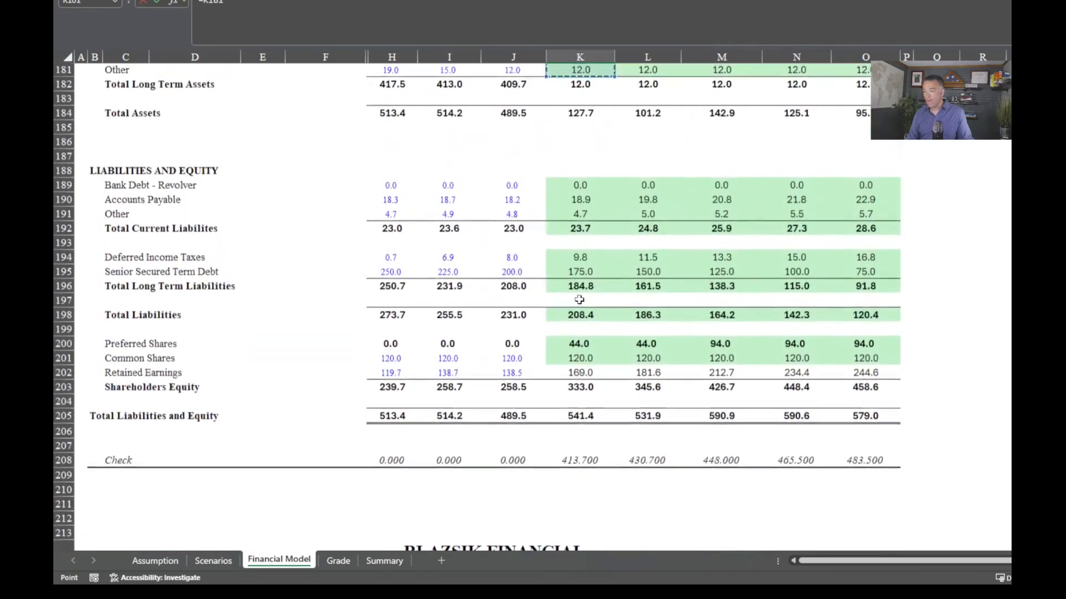
key("Down")
key("Down")
key("Down")
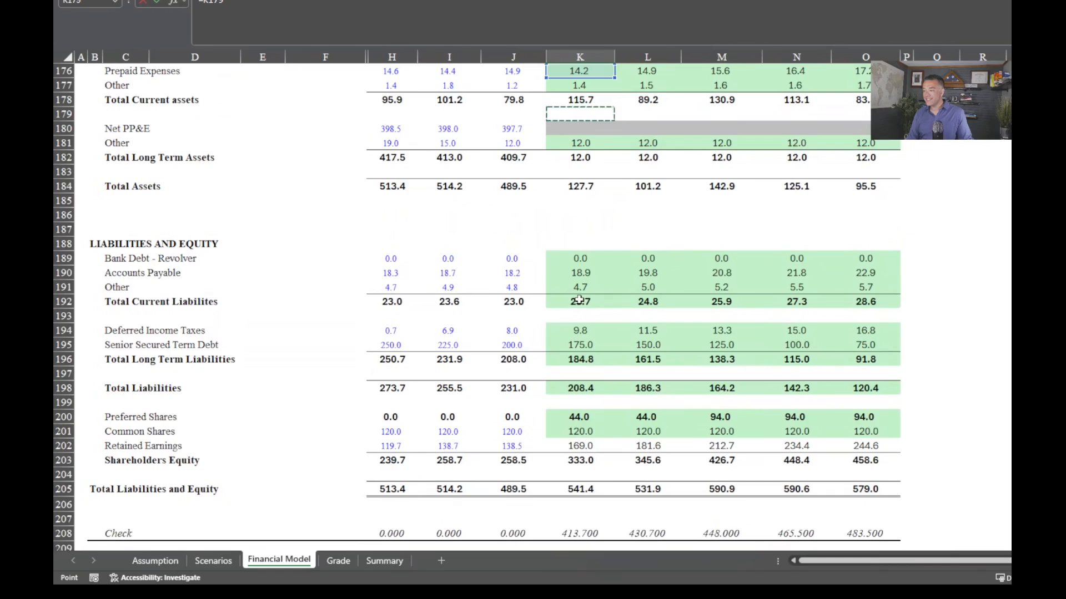
key("Up")
key("Up")
key("Up")
key("Up")
key("Up")
key("Up")
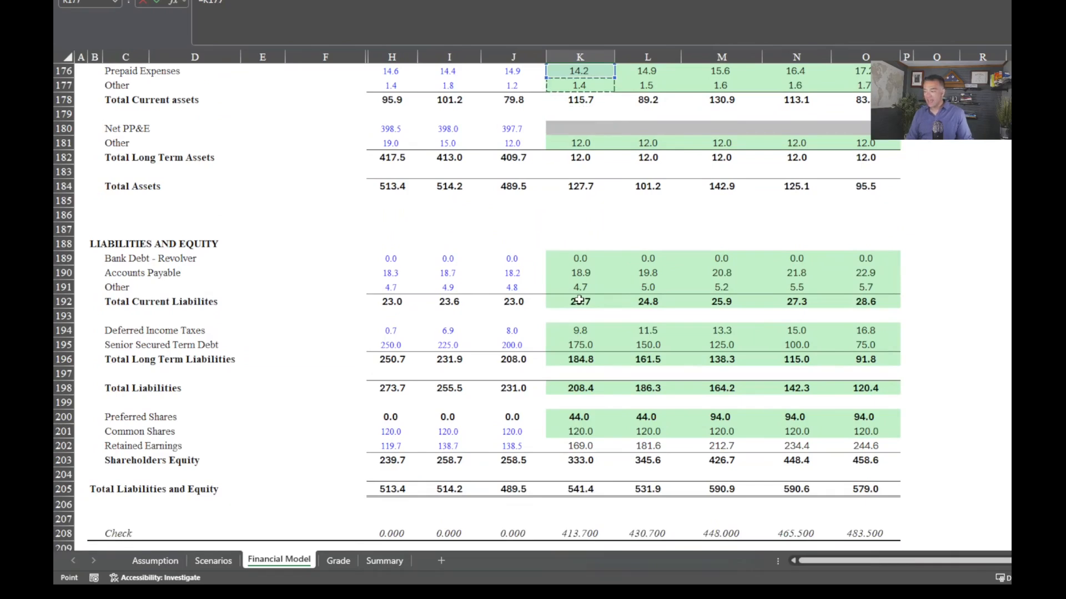
key("Down")
key("Down")
key("Down")
key("Down")
key("Down")
key("Down")
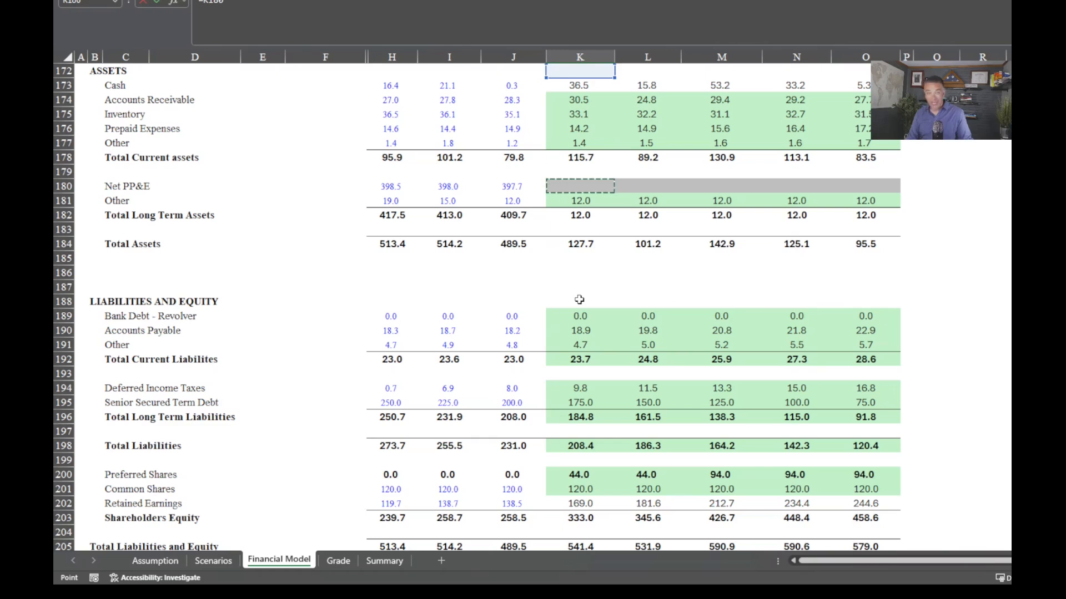
key("Left")
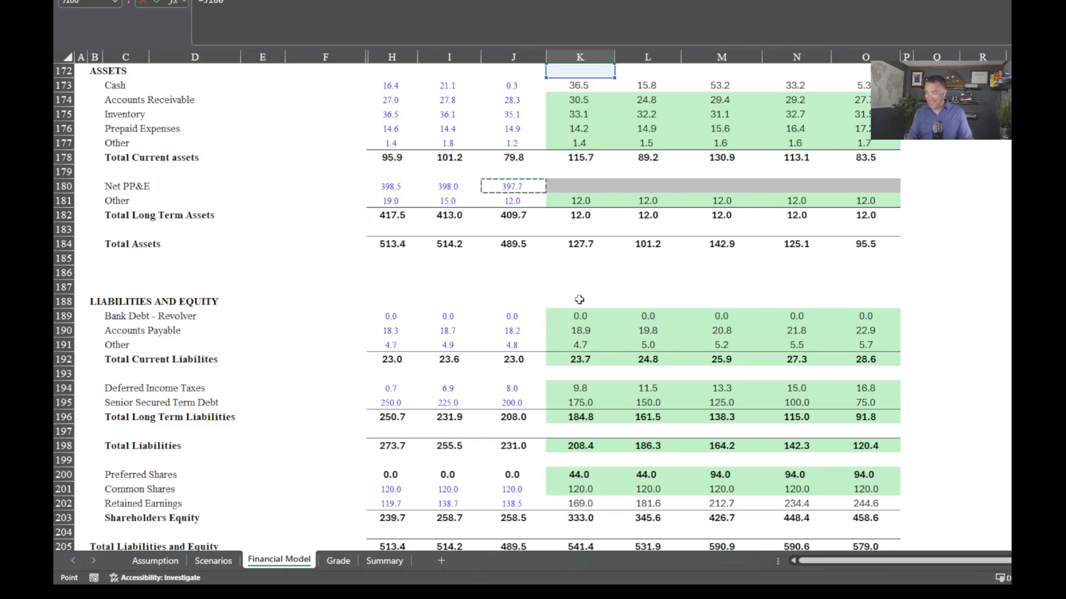
type("/")
scroll(482, 383, "down", 1)
scroll(483, 383, "down", 9)
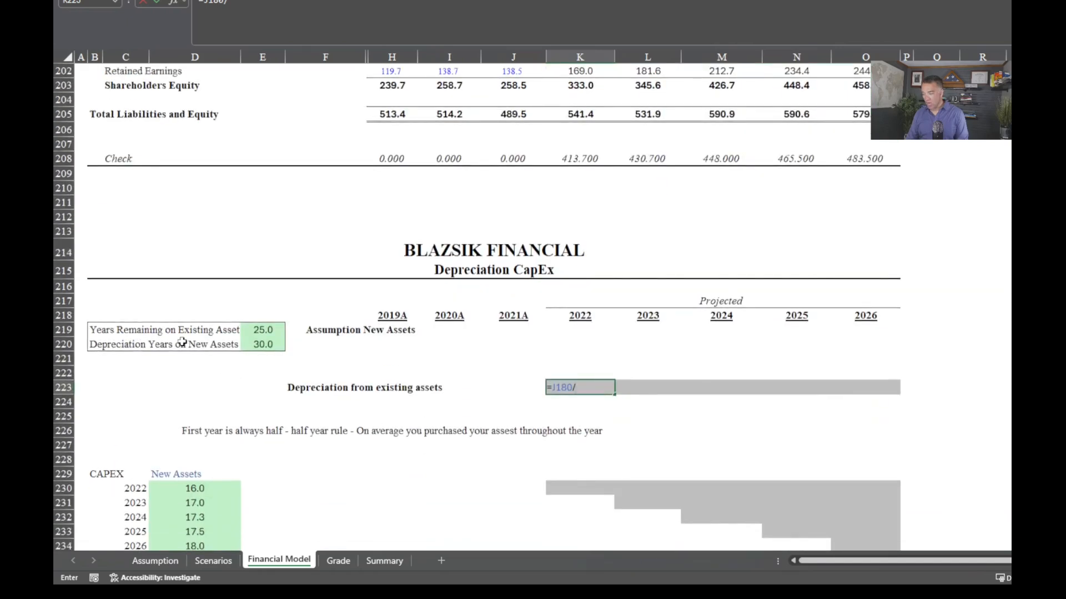
left_click(267, 330)
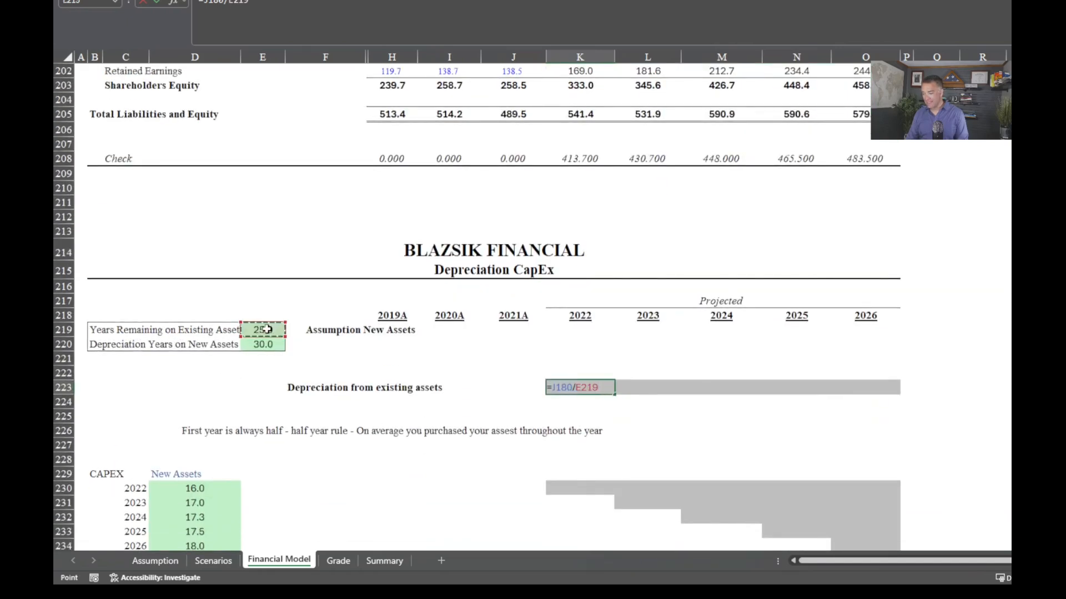
key("Return")
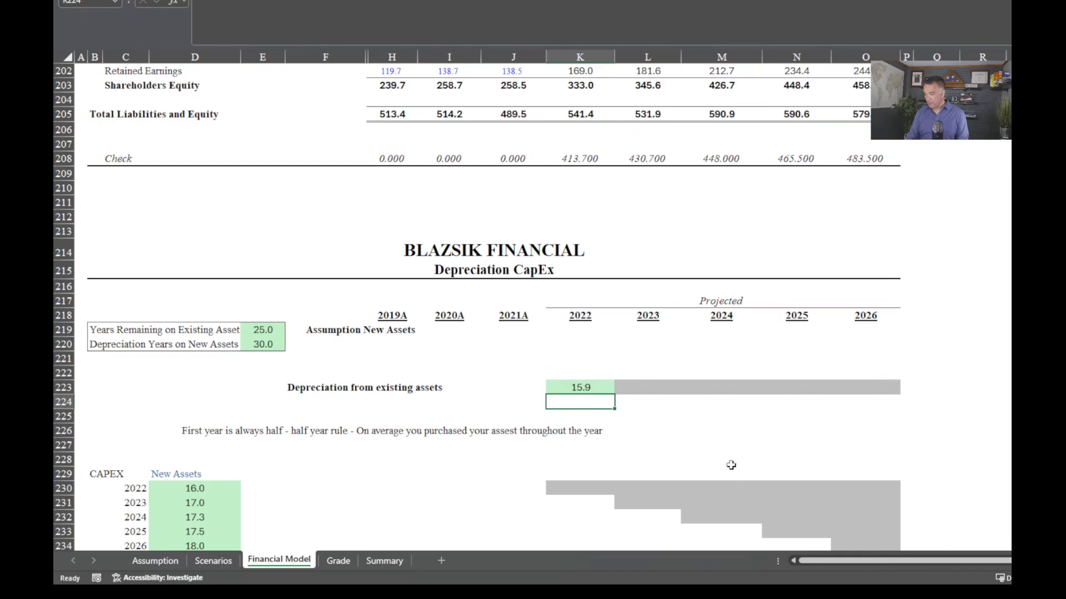
Link 2023 depreciation from existing assets (L223) to =K223 and fill the formula across to 2026 (O223).
left_click(635, 383)
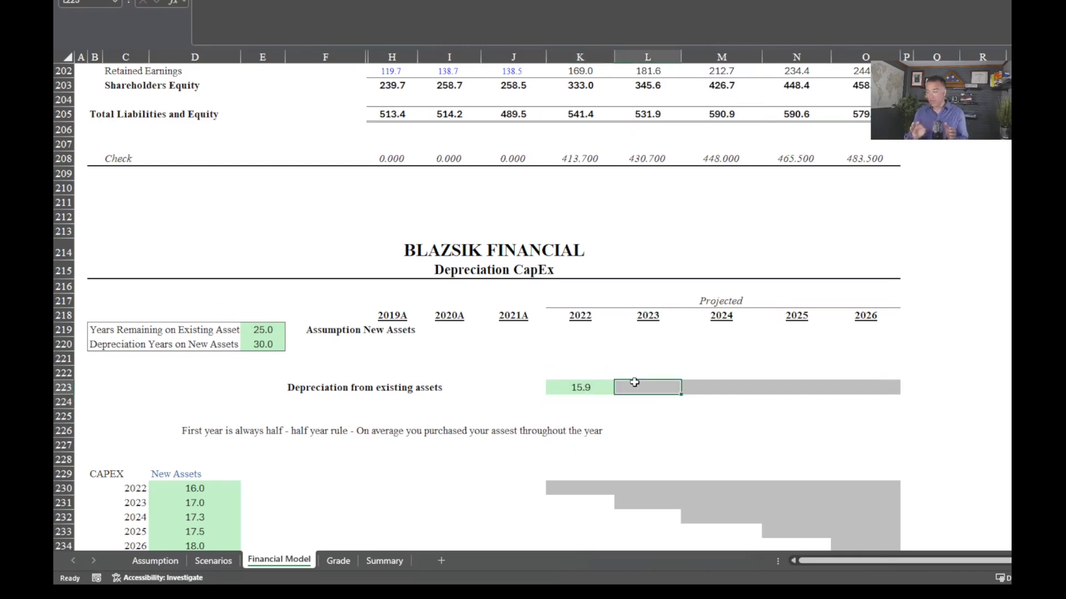
type("=")
key("Left")
key("ctrl+Return")
key("shift+Right")
key("shift+Right")
key("shift+Right")
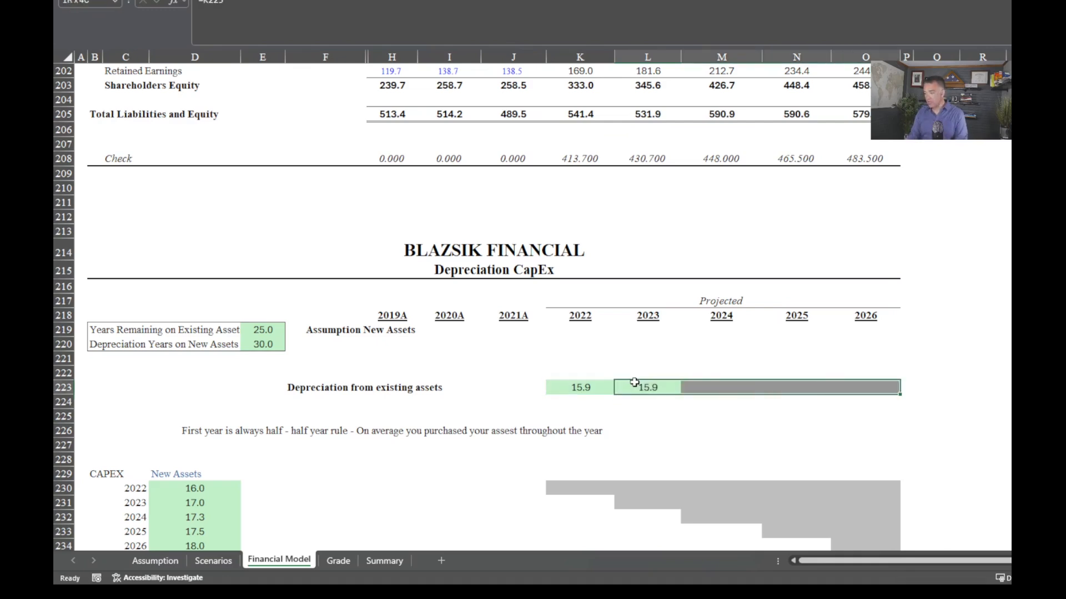
key("ctrl+r")
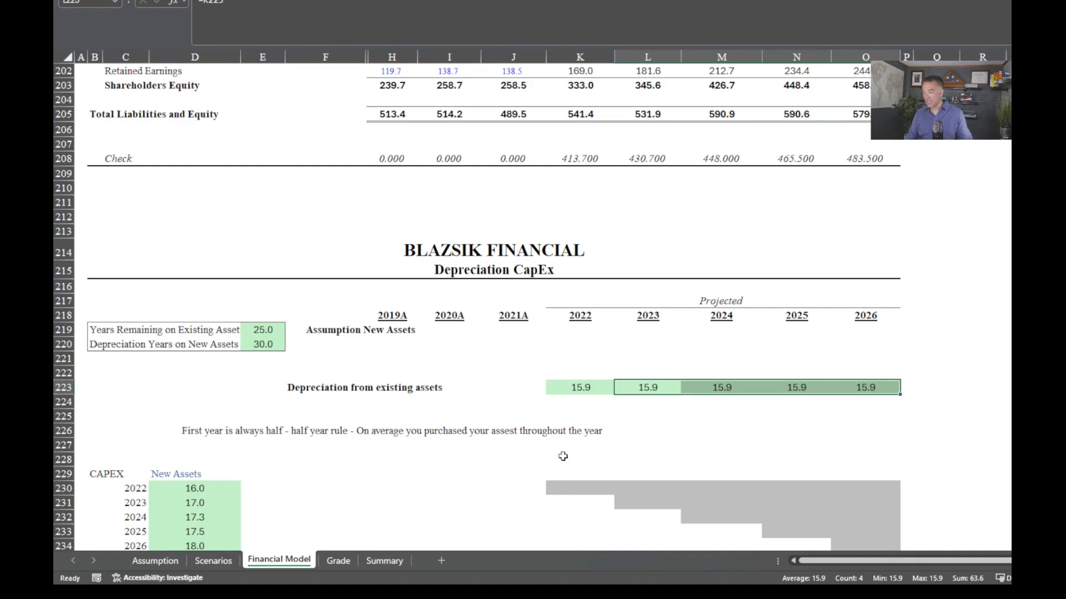
Start the 2022 new-asset depreciation formula in K230 with =IF(C230>K218,"", so years before the purchase stay blank.
scroll(712, 416, "down", 3)
scroll(713, 415, "down", 2)
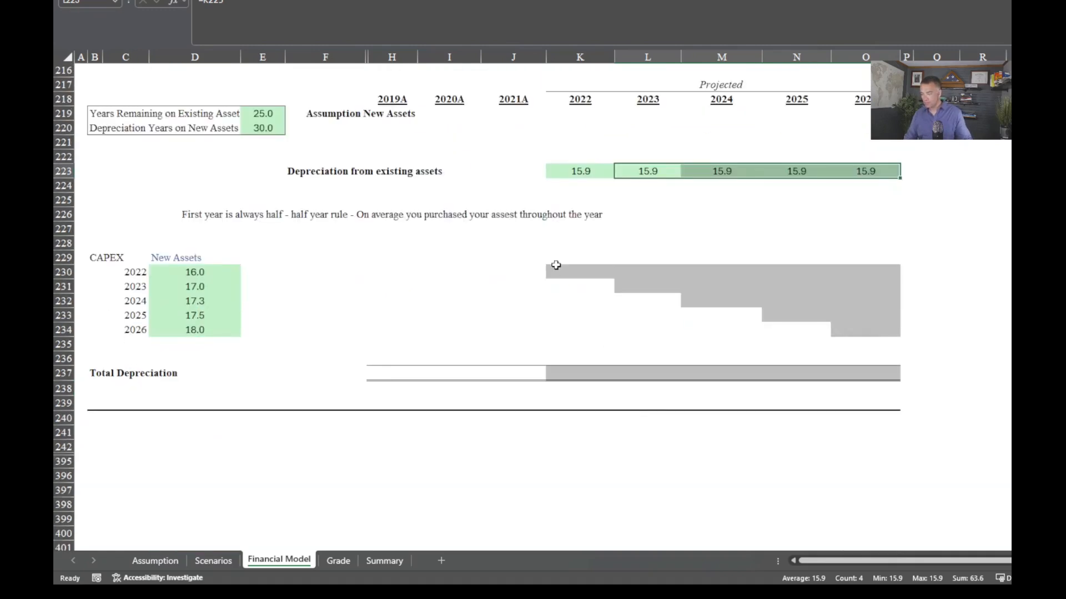
left_click(557, 272)
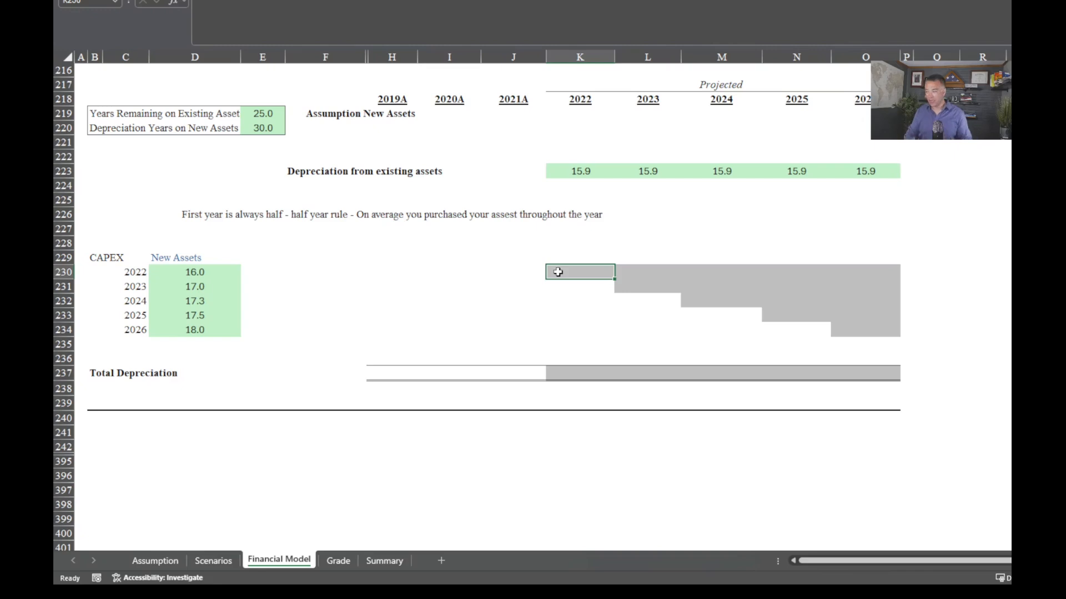
type("=i")
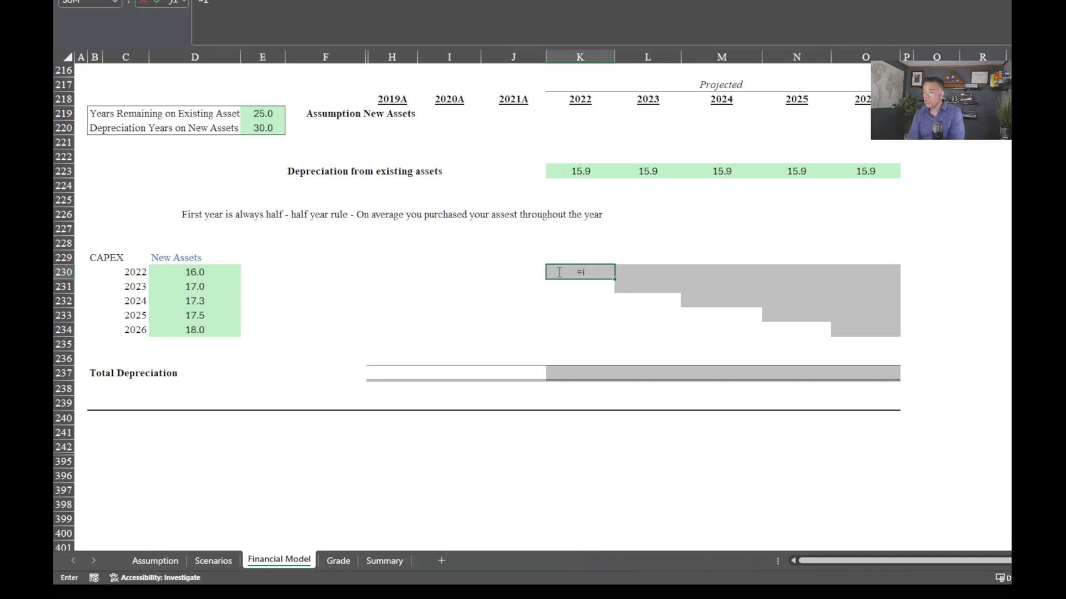
key("Tab")
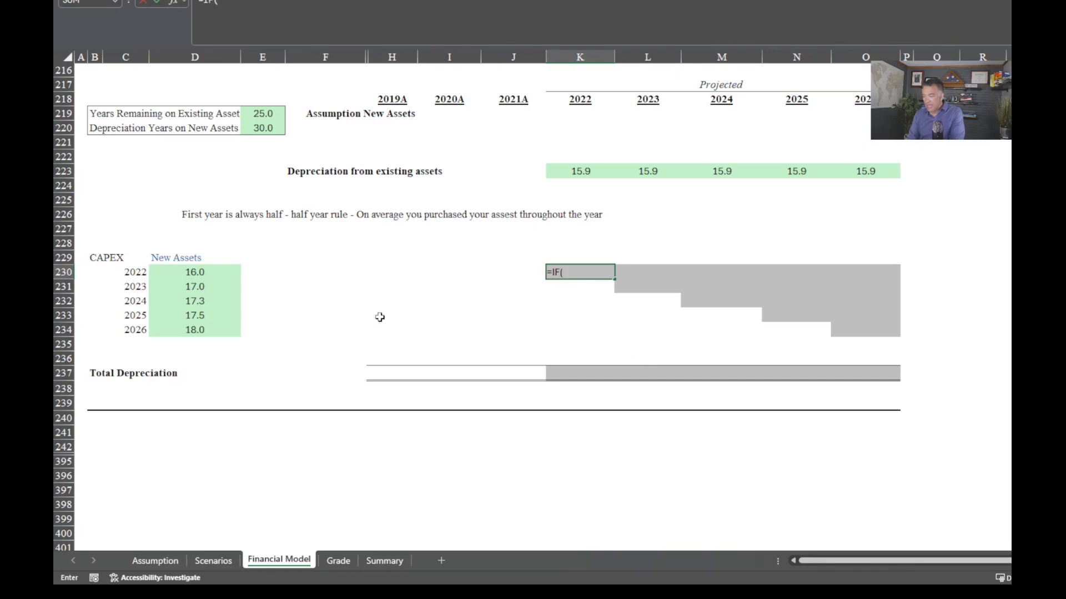
left_click(139, 269)
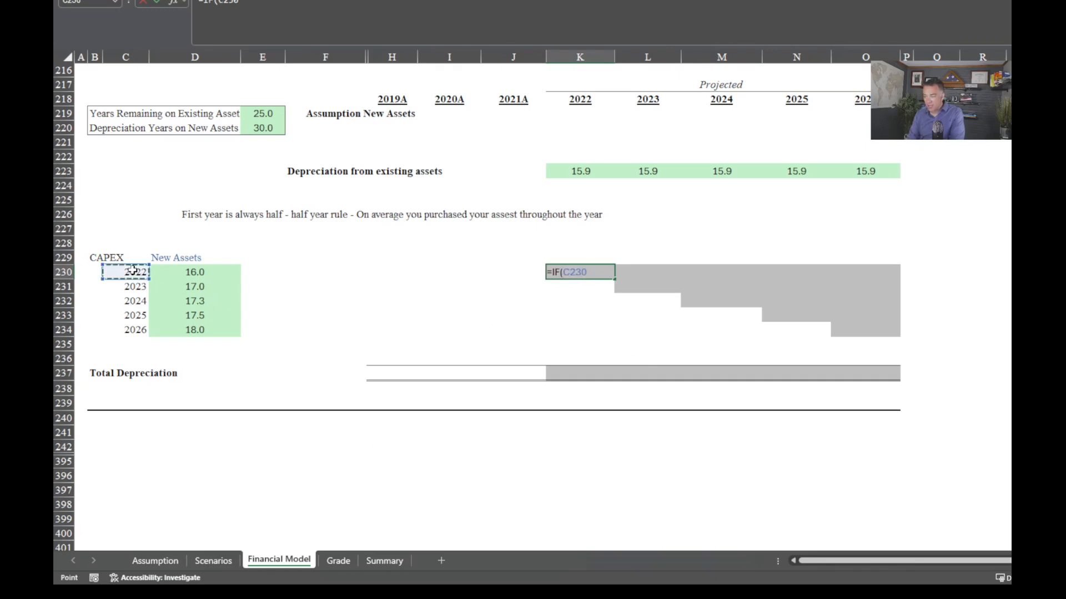
type(">")
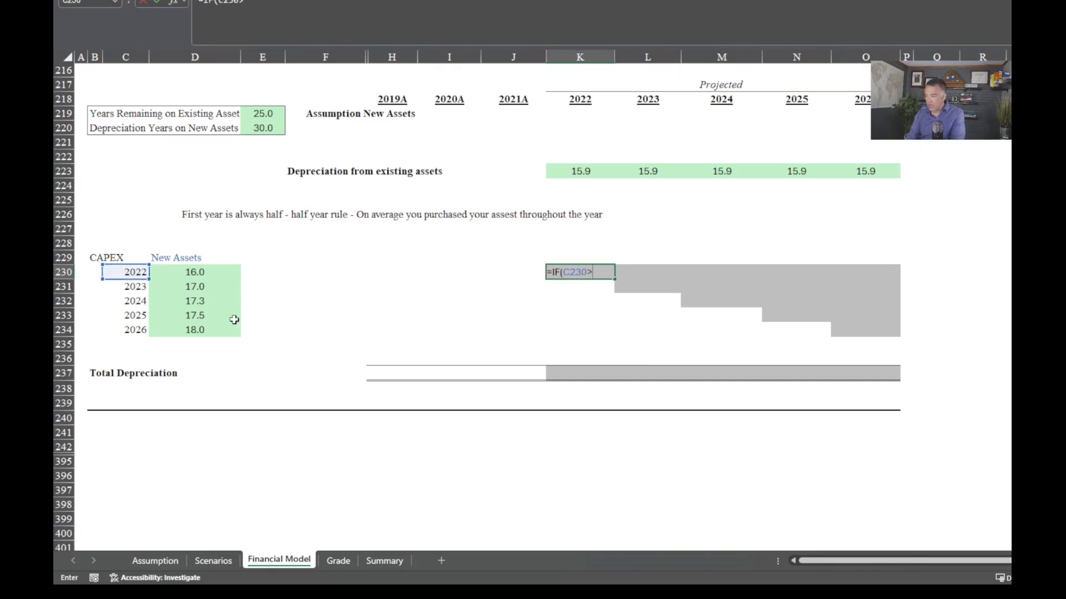
left_click(567, 101)
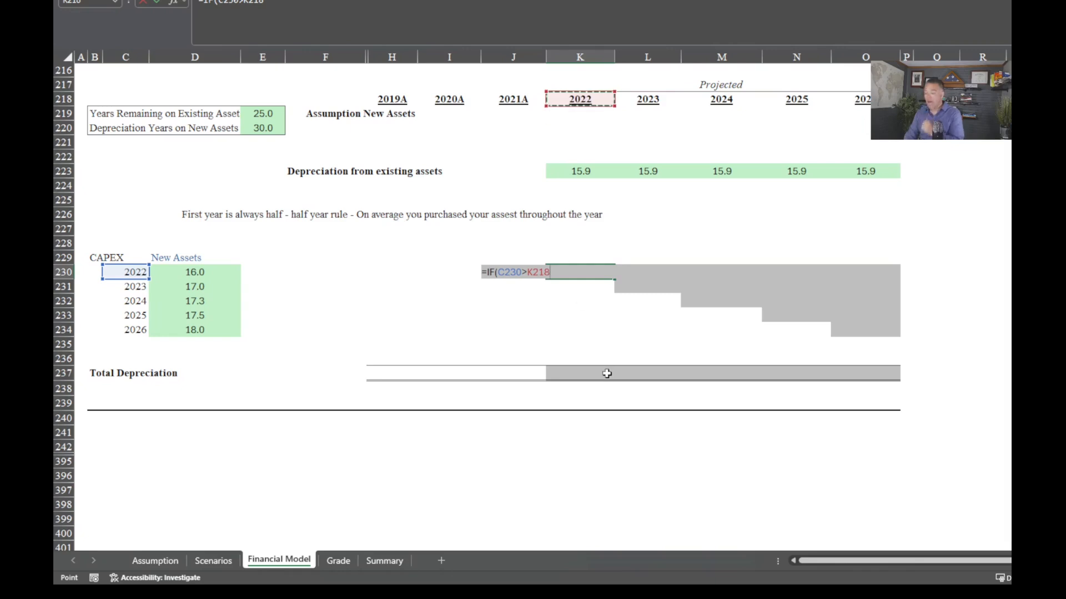
type(",\"\",")
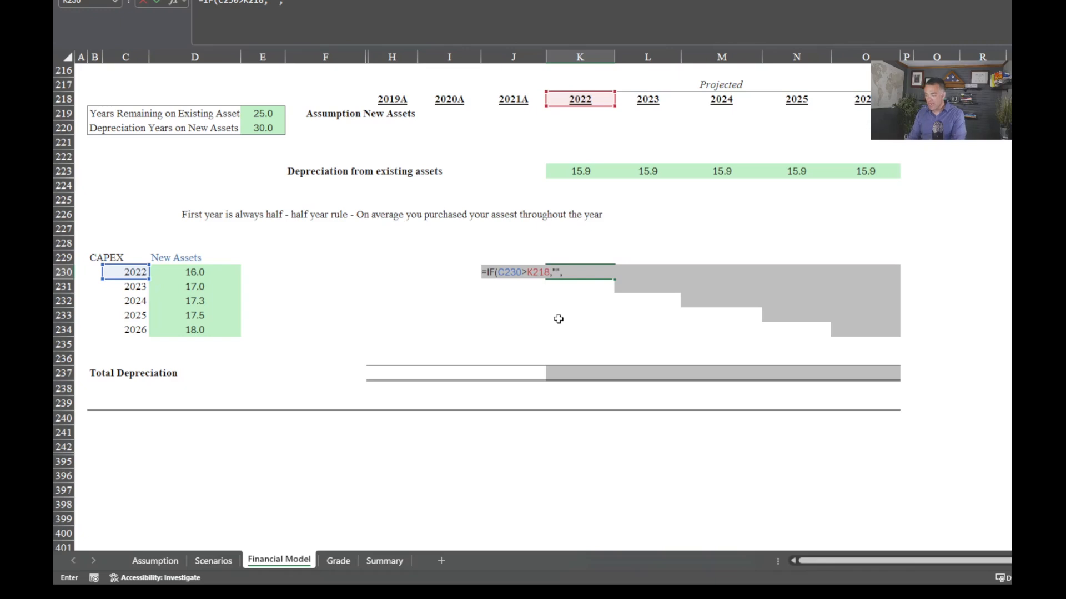
Nest IF(C230=K218,D230/E220/2, in the K230 formula to charge half a year's depreciation in the purchase year.
type("IF(")
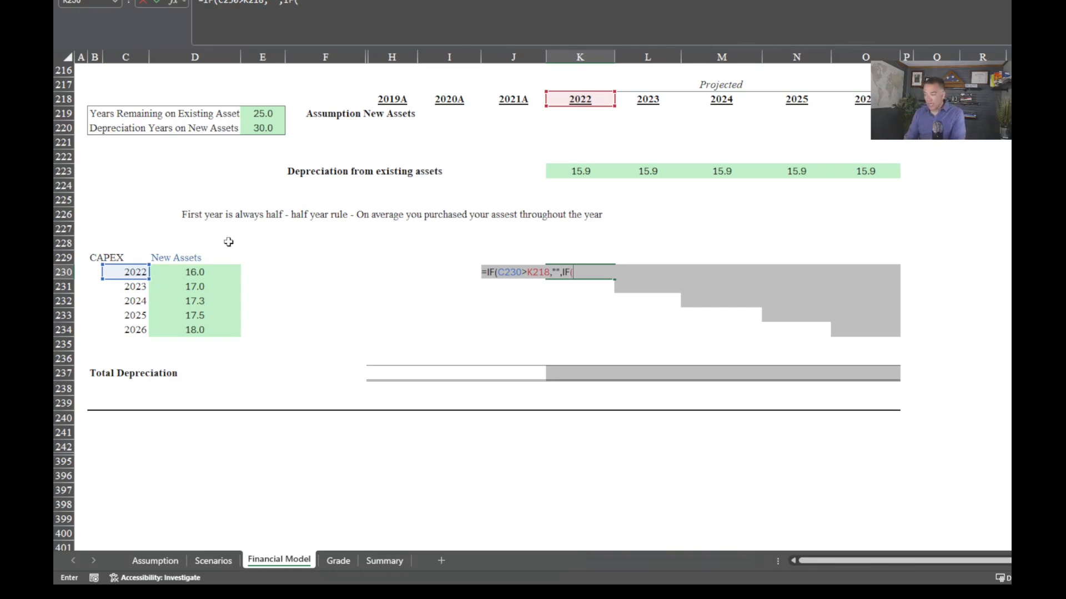
left_click(129, 269)
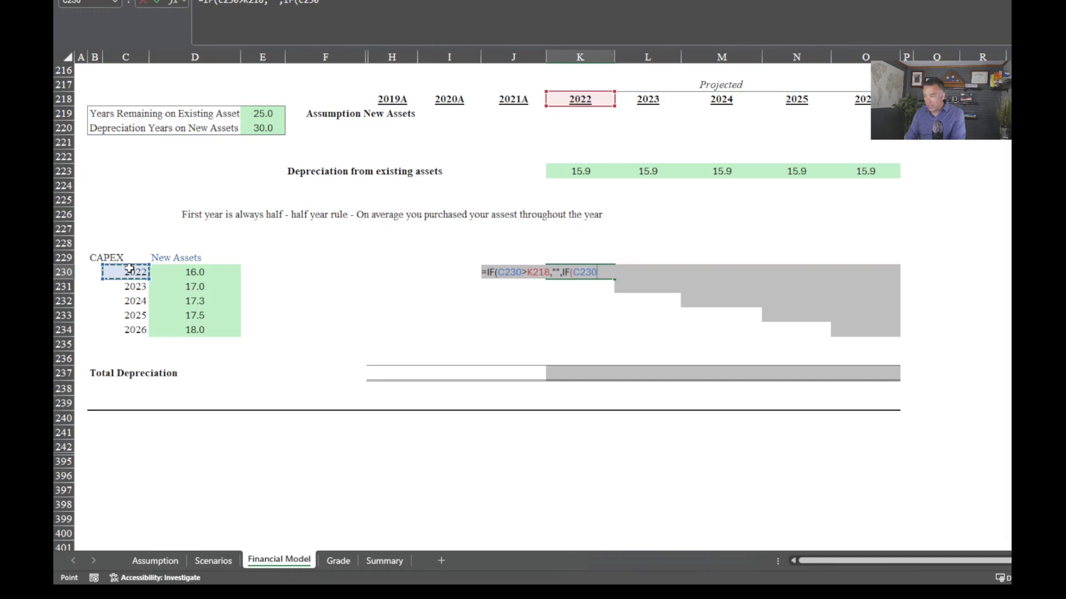
type("=")
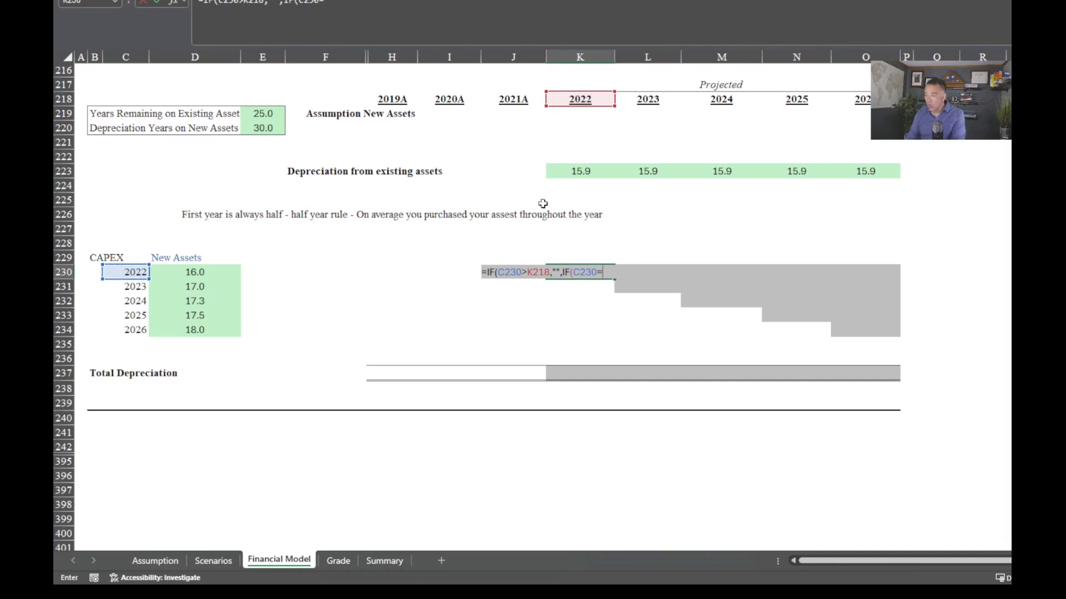
left_click(578, 99)
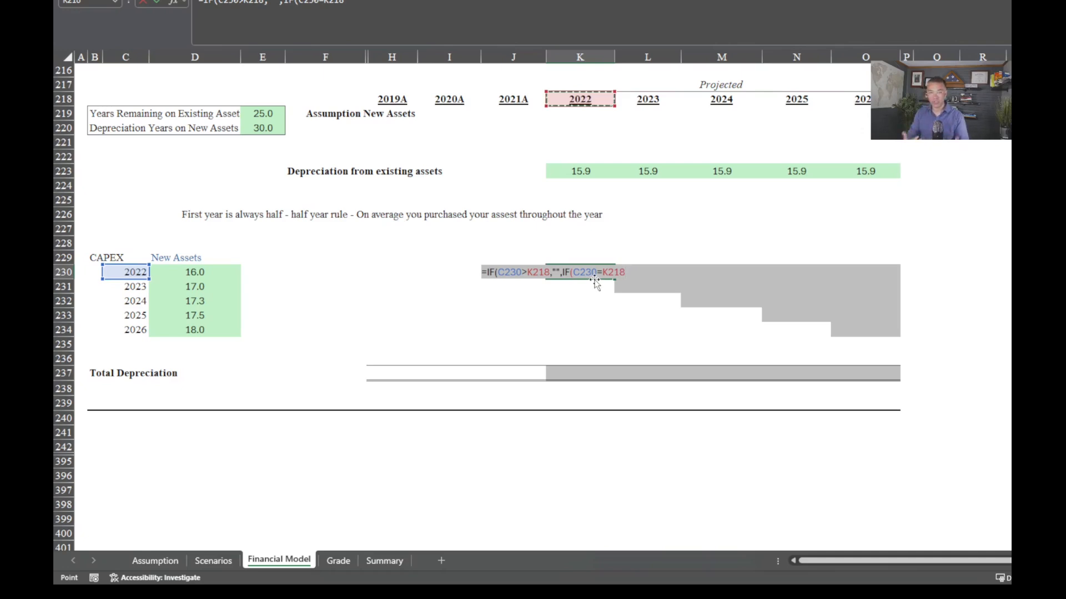
type(",")
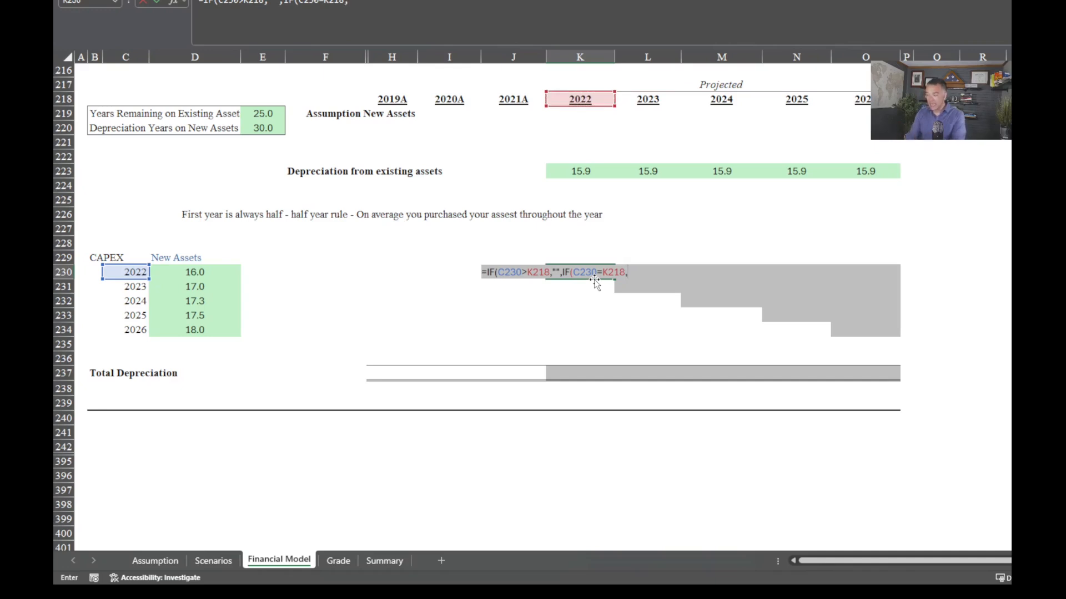
left_click(206, 270)
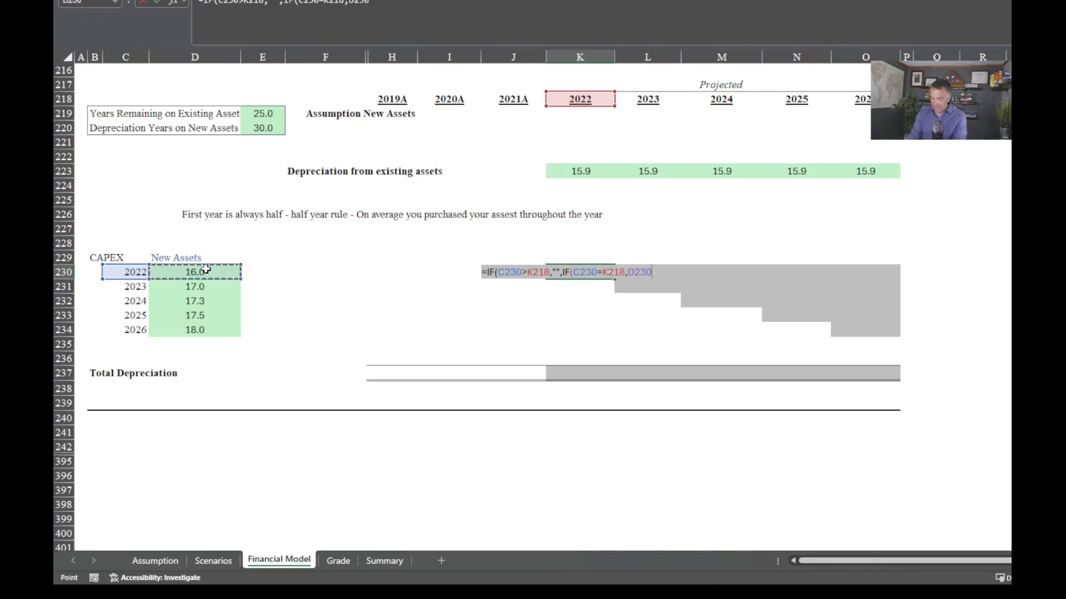
type("/")
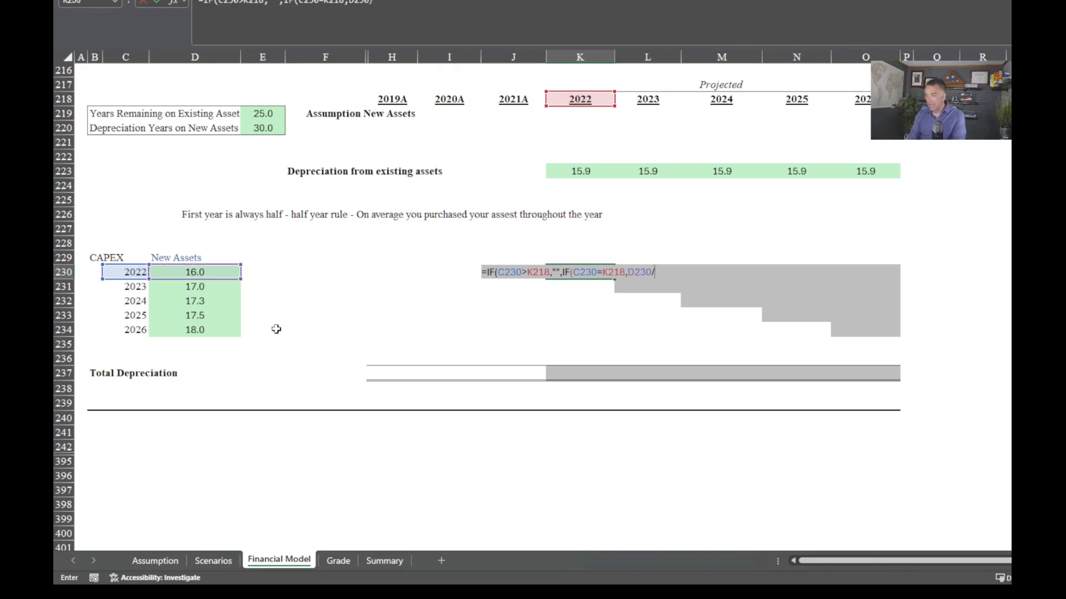
left_click(252, 127)
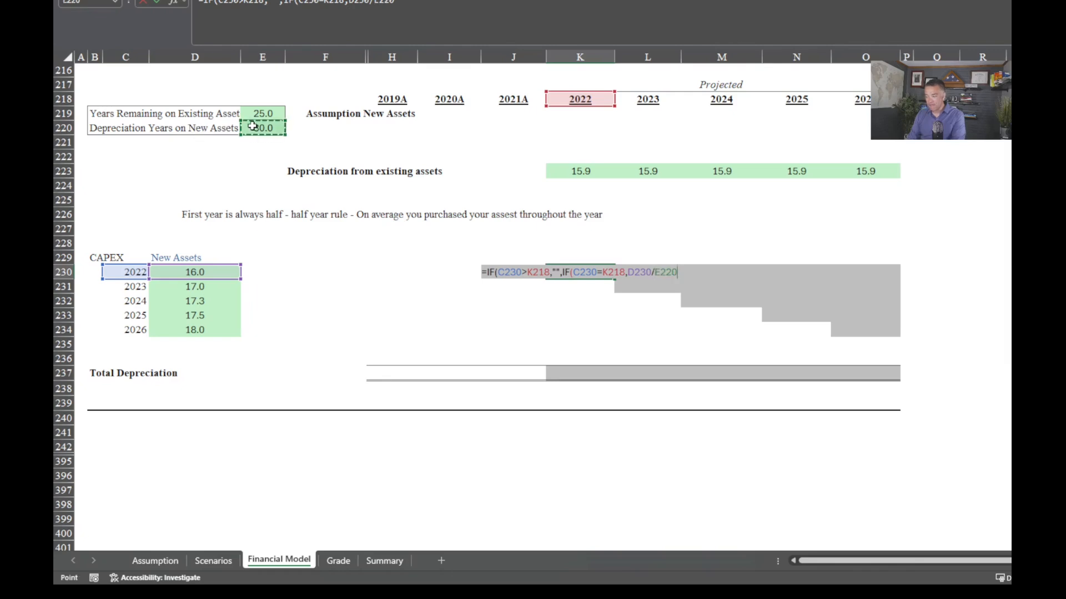
type("/2,")
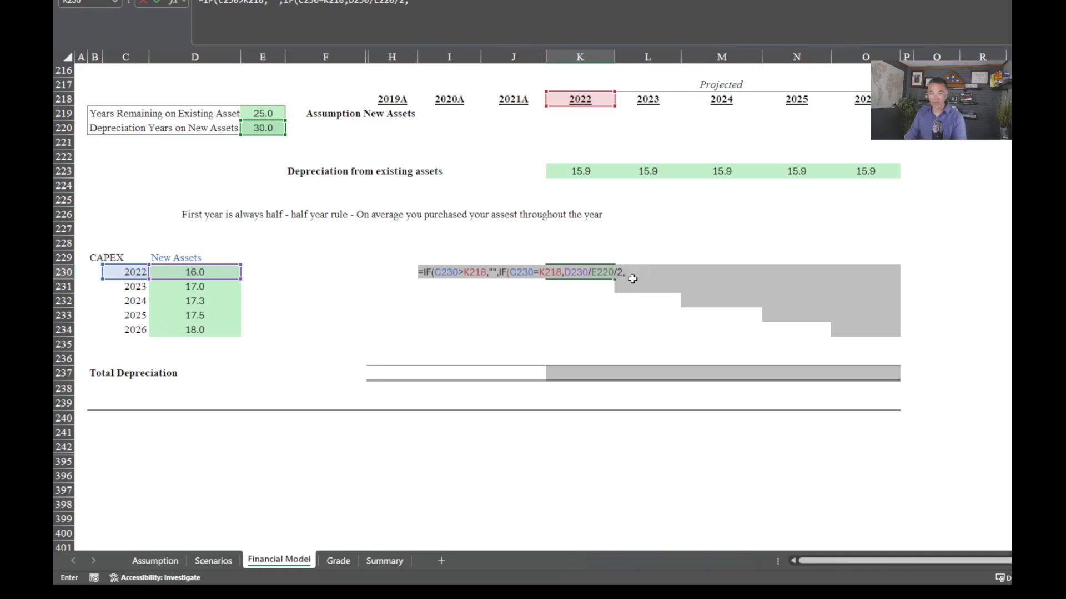
Complete the K230 formula with D230/E220)) as the full-year depreciation for all other years.
left_click(202, 272)
type("/")
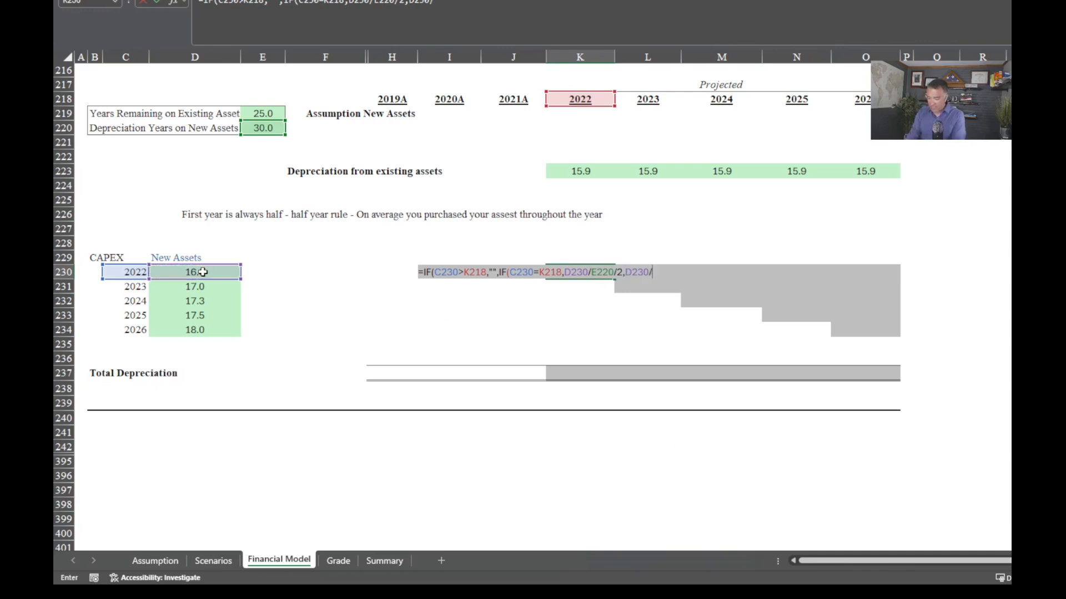
left_click(273, 128)
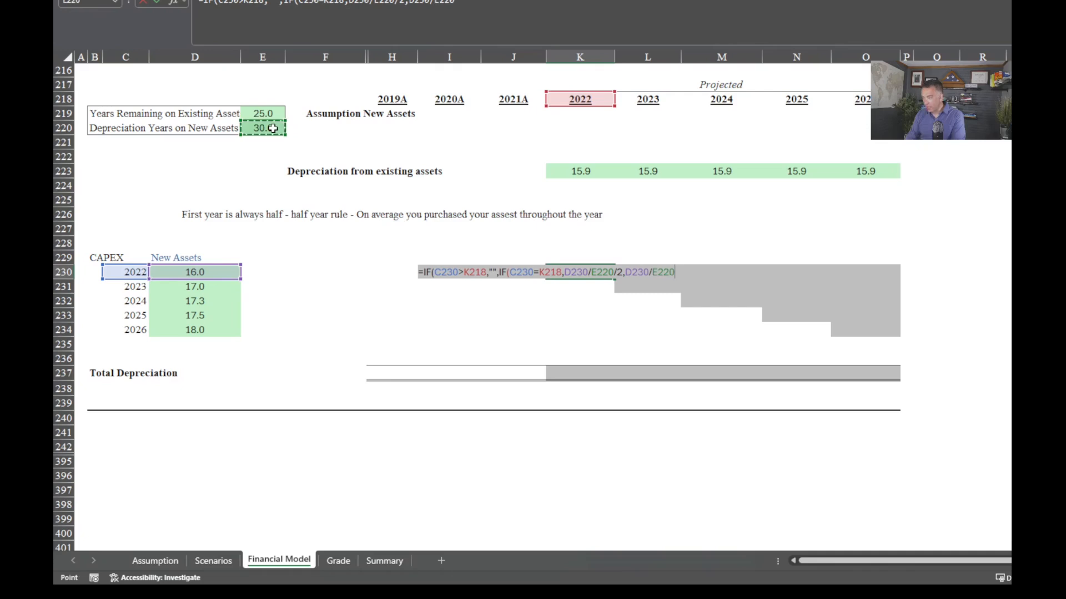
type(")")
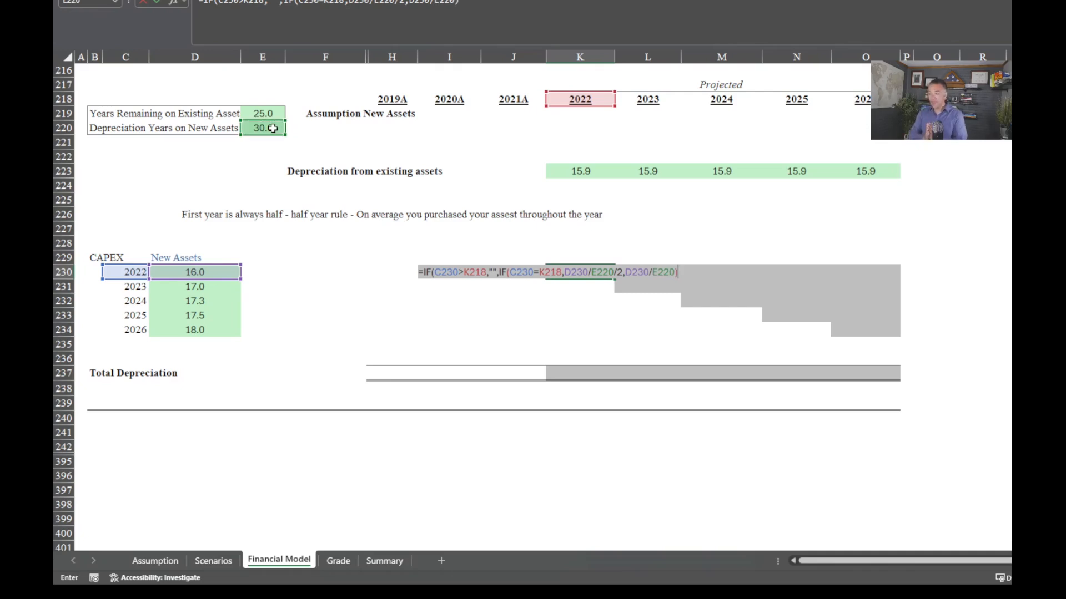
key("Return")
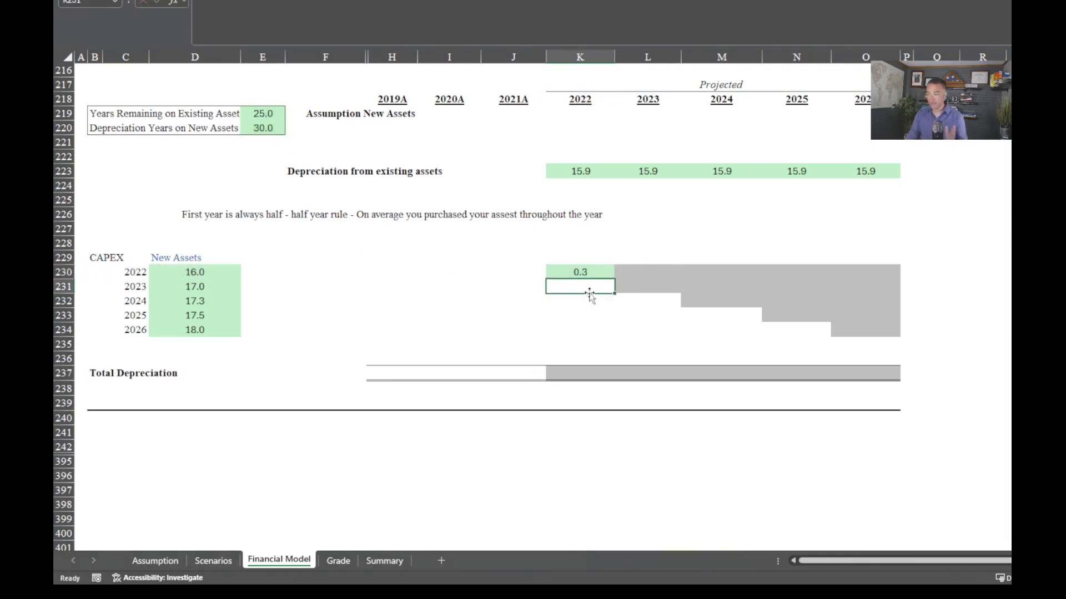
Anchor the first IF test in K230 as $C230>K$218, fixing the CAPEX year column and the heading row.
double_click(587, 272)
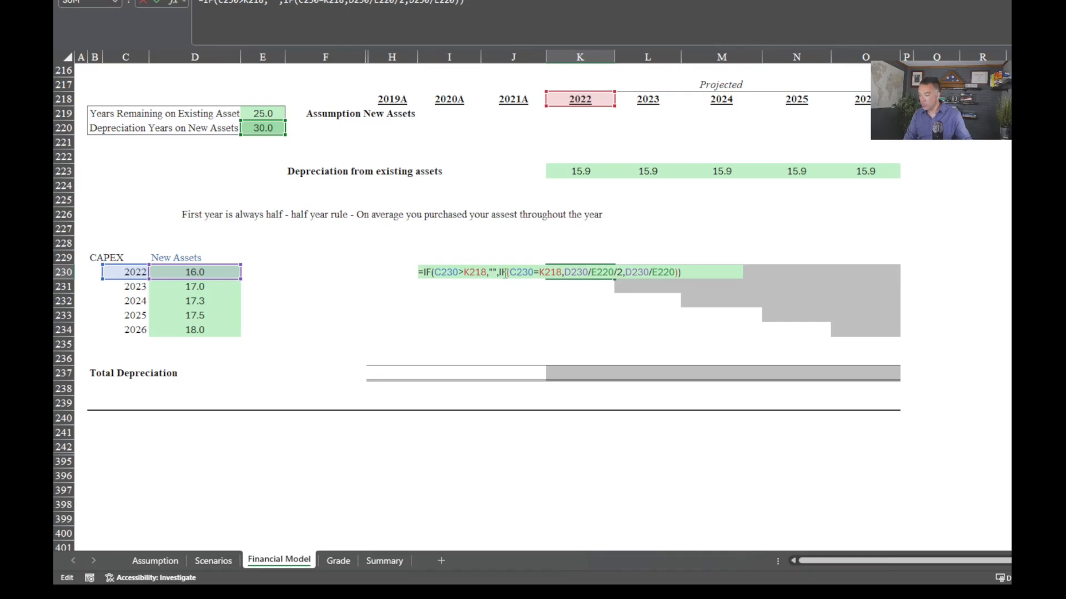
left_click(456, 272)
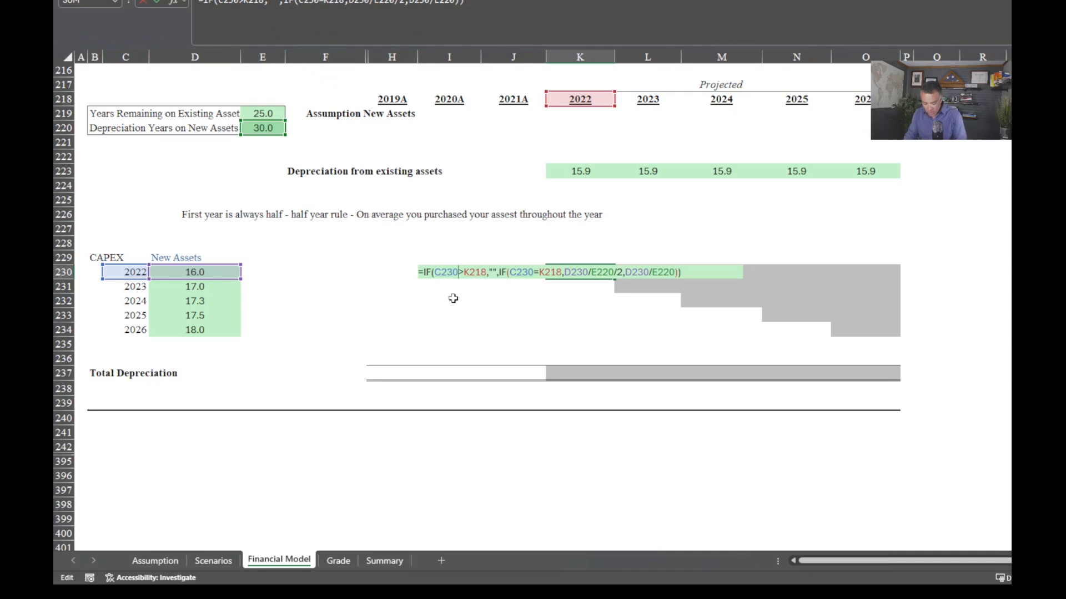
key("F4")
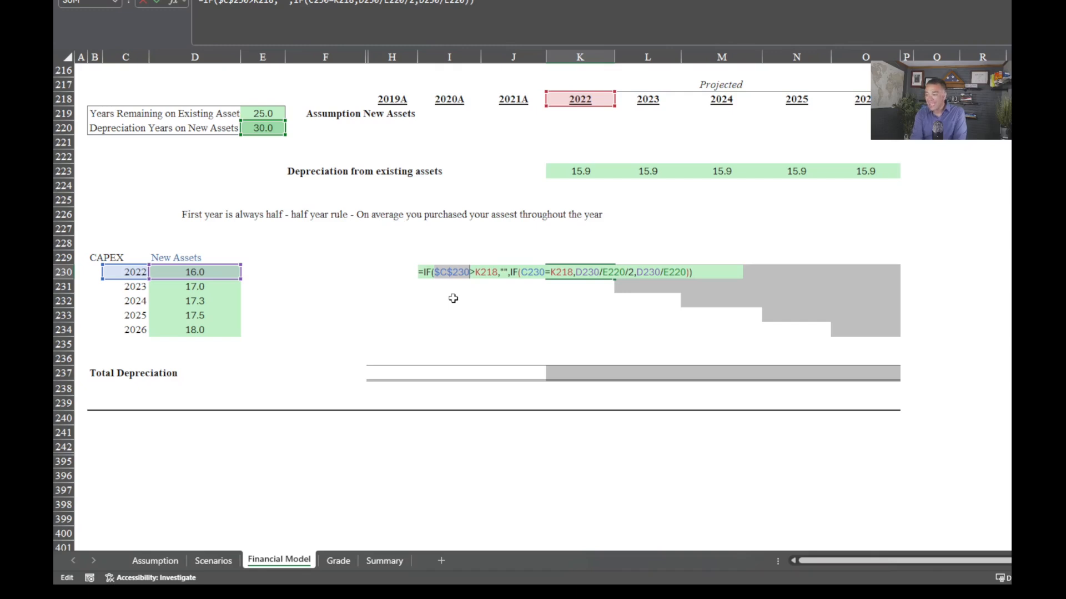
key("F4")
key("F4")
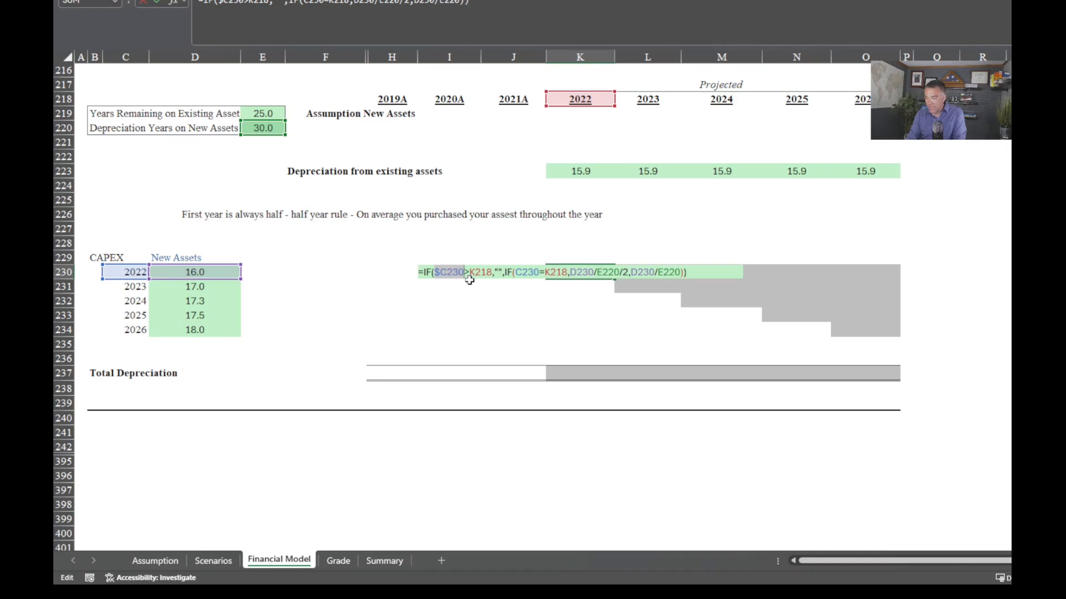
left_click(493, 272)
type(",")
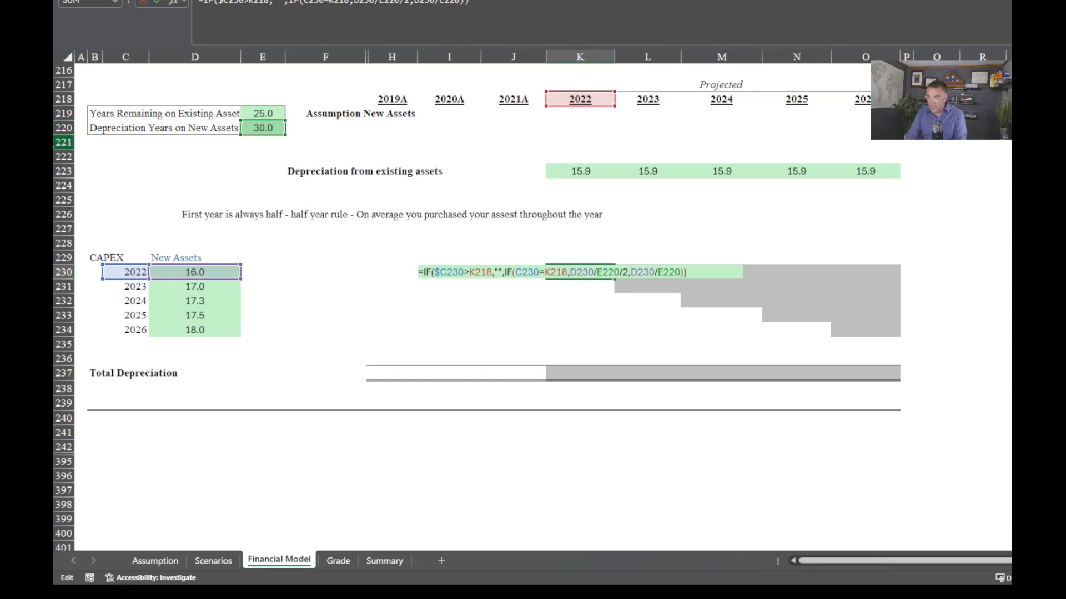
key("F4")
key("F4")
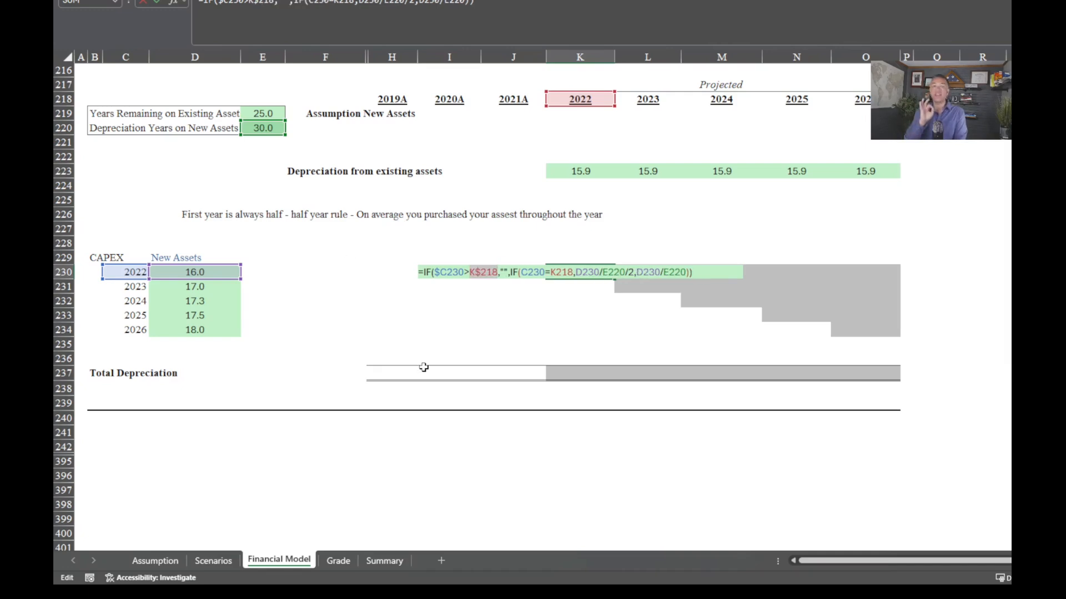
Anchor the nested IF test in K230 as $C230=K$218, fixing the CAPEX year column and the heading row.
key("Right")
key("Right")
key("Right")
key("Right")
key("Right")
key("Right")
key("Right")
key("Right")
key("Right")
key("Right")
key("Right")
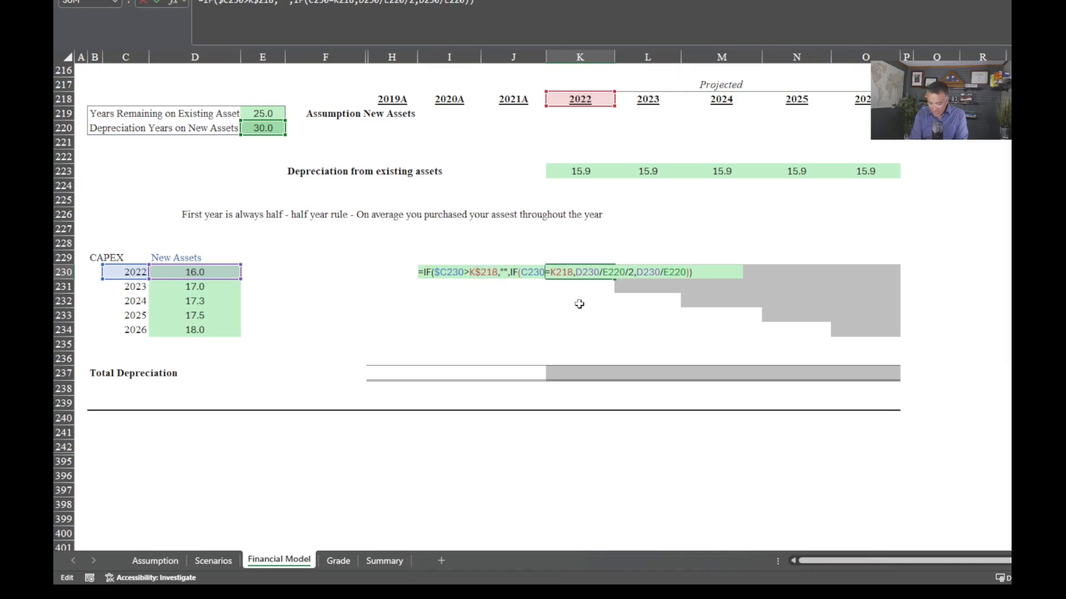
key("F4")
key("F4")
key("F4")
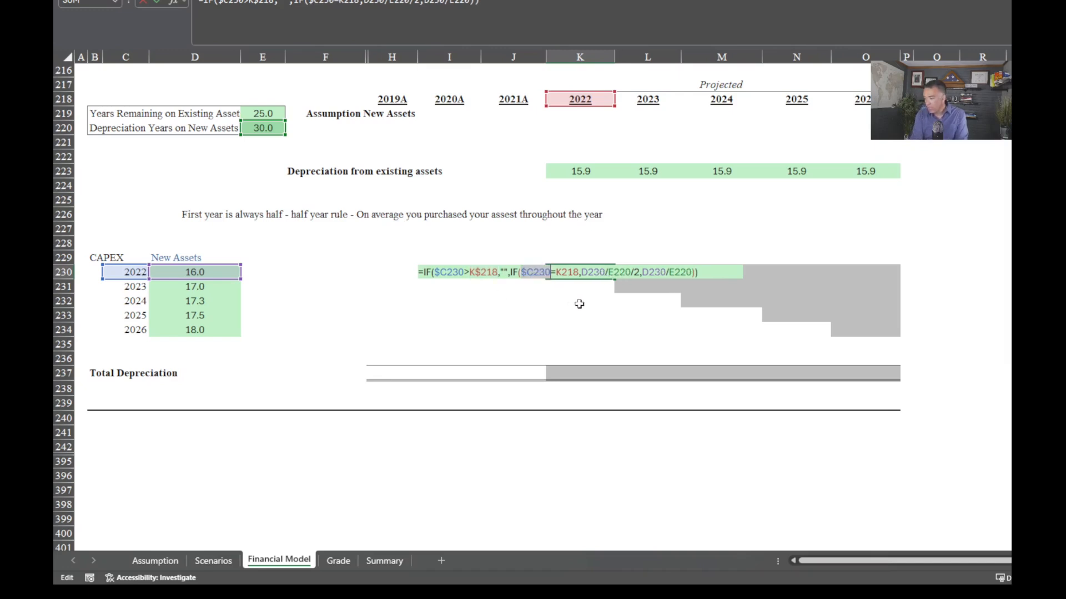
left_click(579, 272)
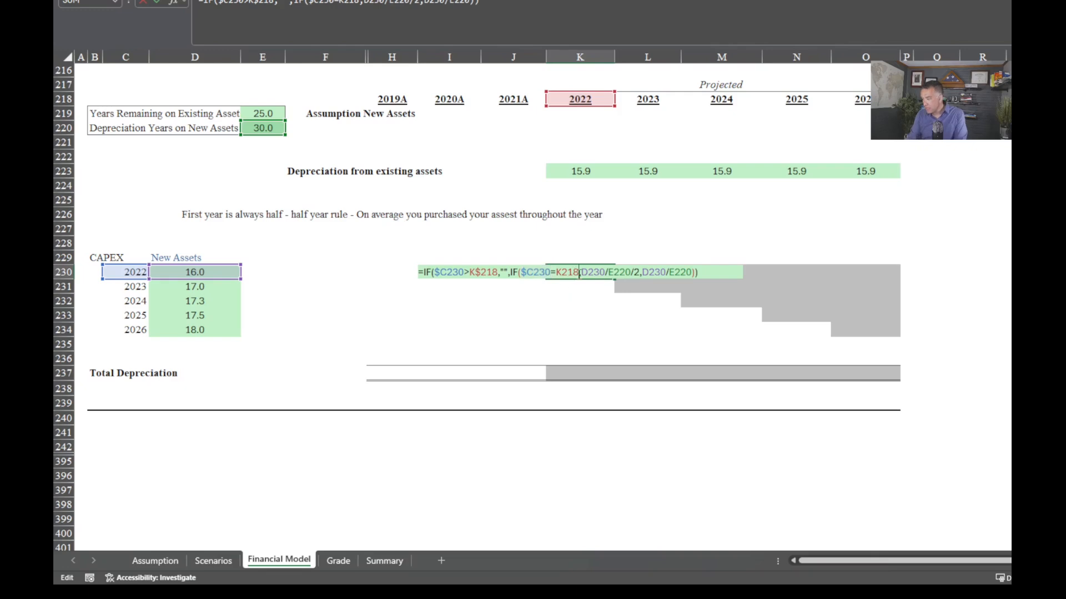
key("F4")
key("F4")
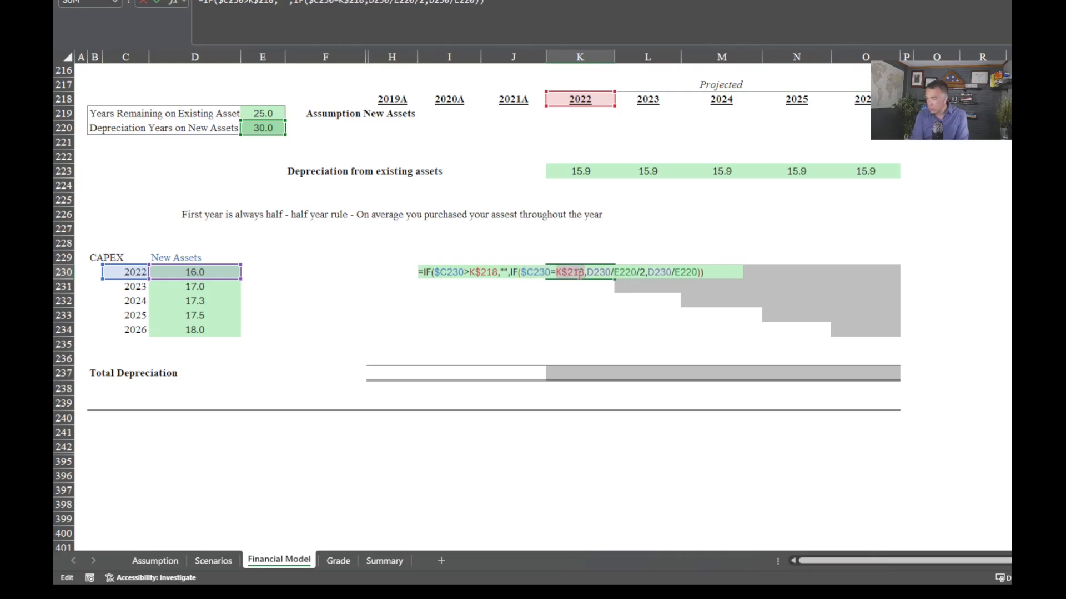
Anchor the half-year depreciation term in K230 as $D230/$E$220/2, fixing the New Assets column and the depreciation years cell.
left_click(611, 271)
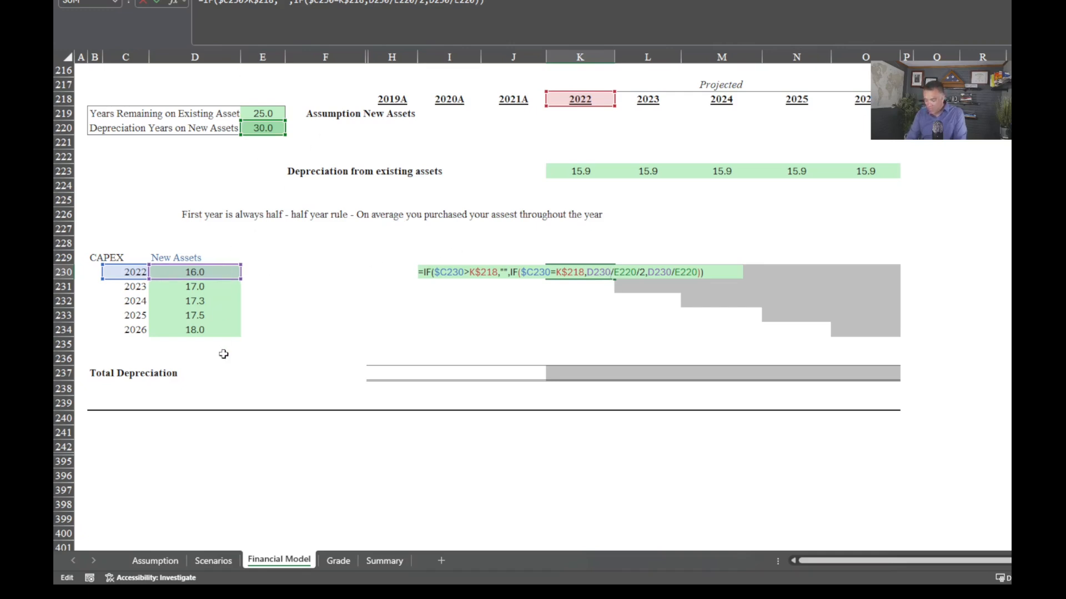
key("F4")
key("F4")
key("F4")
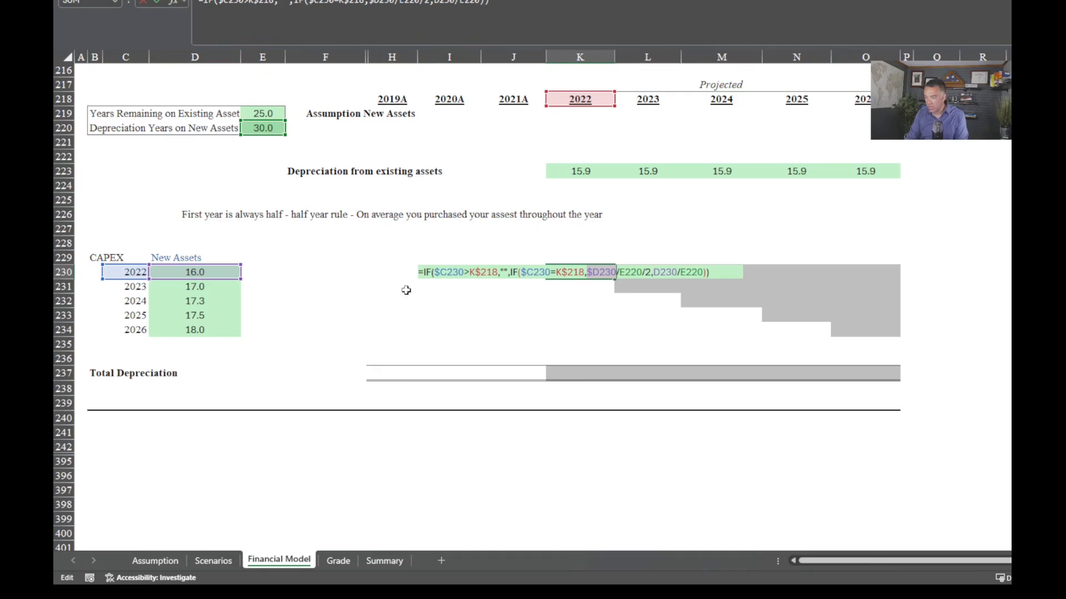
left_click(640, 274)
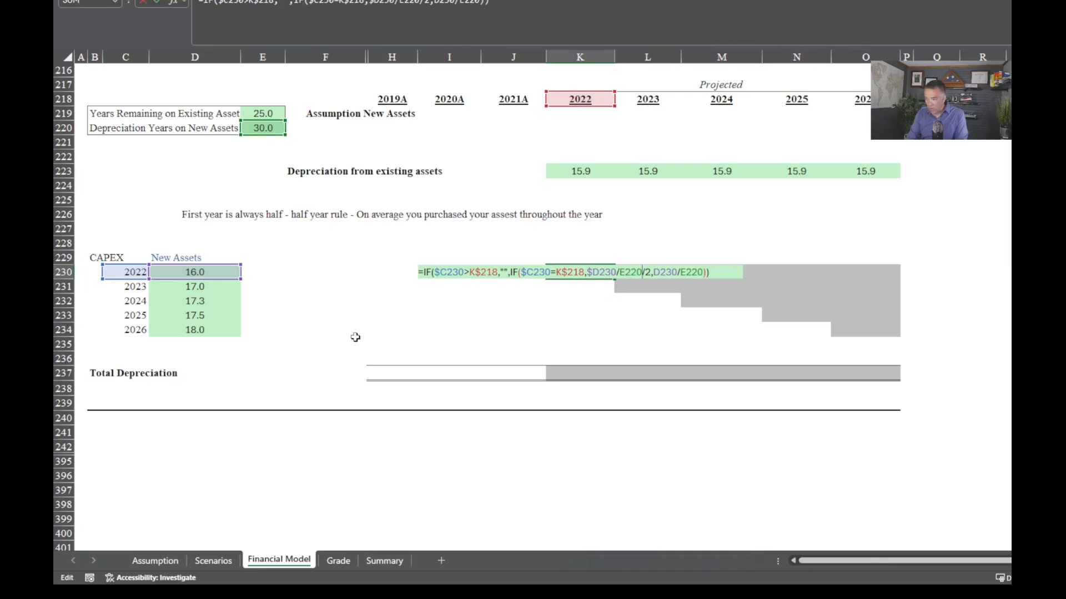
key("F4")
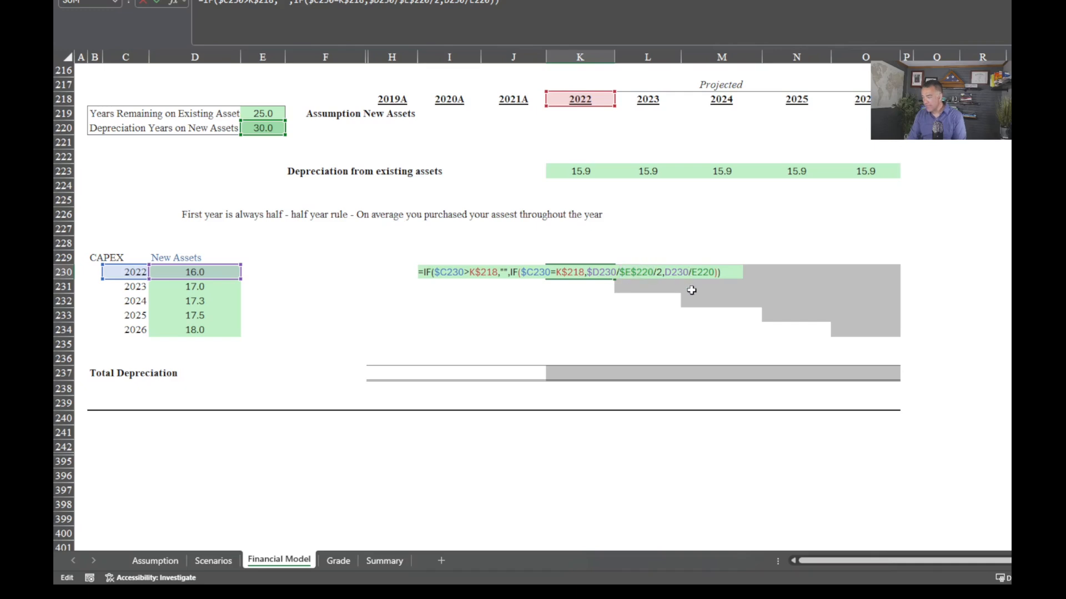
Anchor the full-year depreciation term in K230 as $D230/$E$220 and commit the formula.
key("F4")
key("F4")
key("F4")
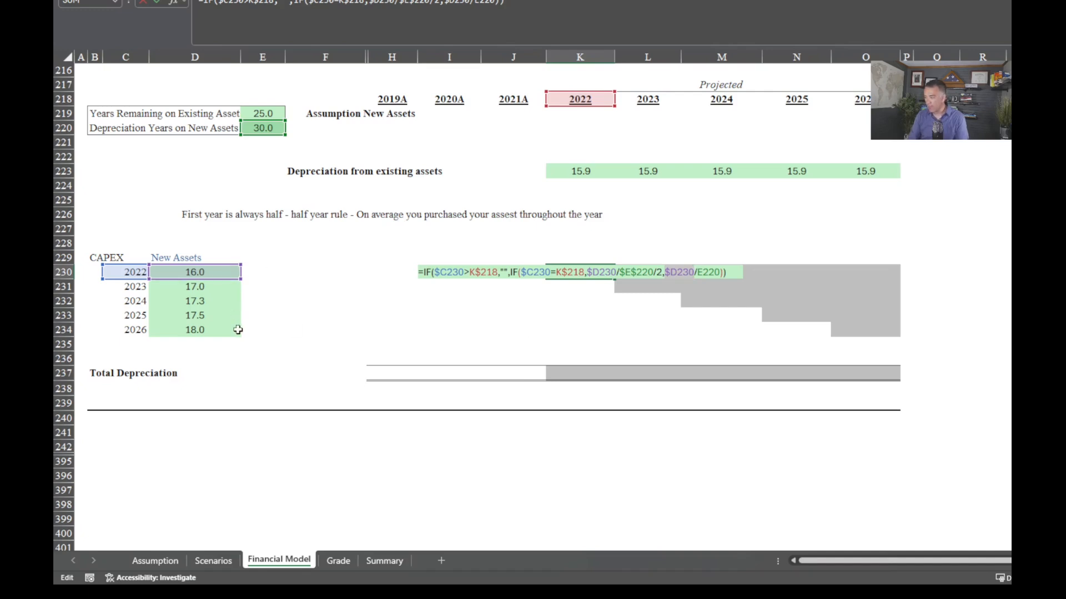
left_click(720, 273)
key("F4")
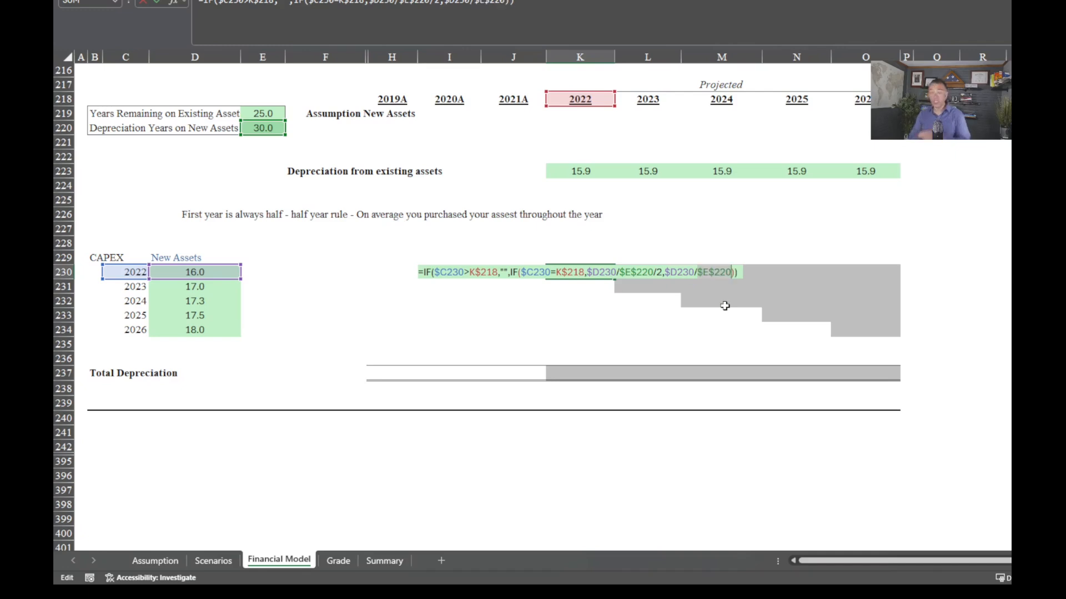
key("Return")
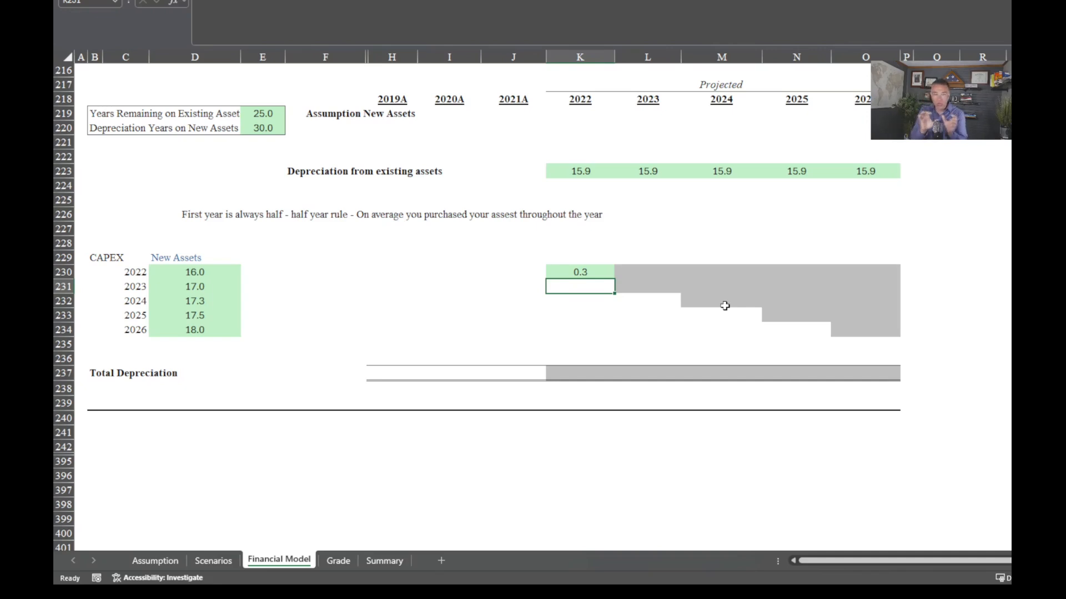
Try to fill the K230 depreciation formula right and down through the new-asset grid to O234.
key("shift+Right")
key("shift+Right")
key("shift+Right")
key("shift+Right")
key("Up")
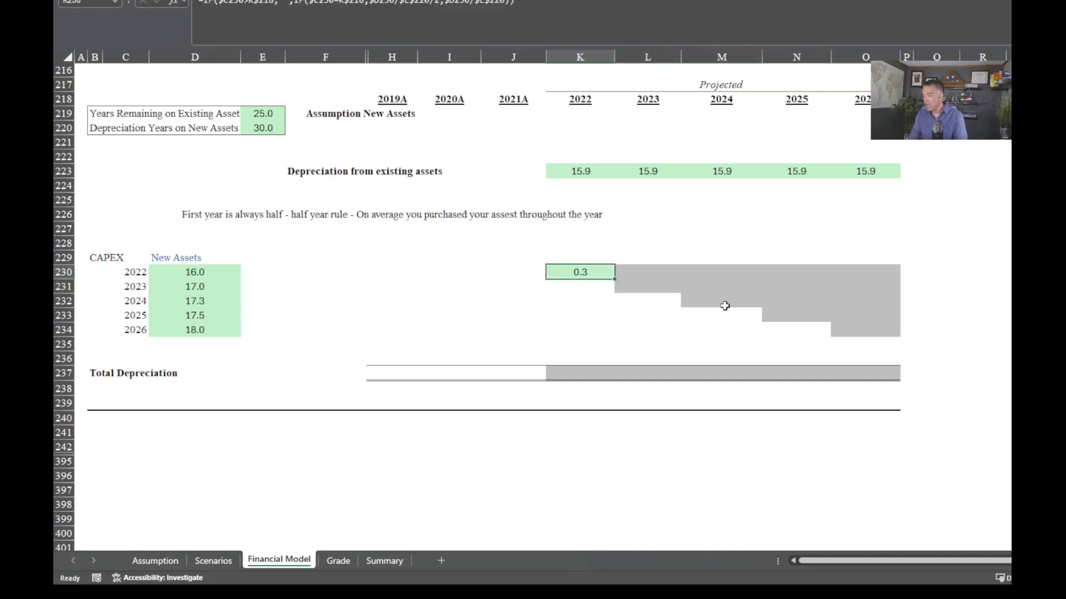
key("shift+Right")
key("shift+Right")
key("shift+Right")
key("shift+Right")
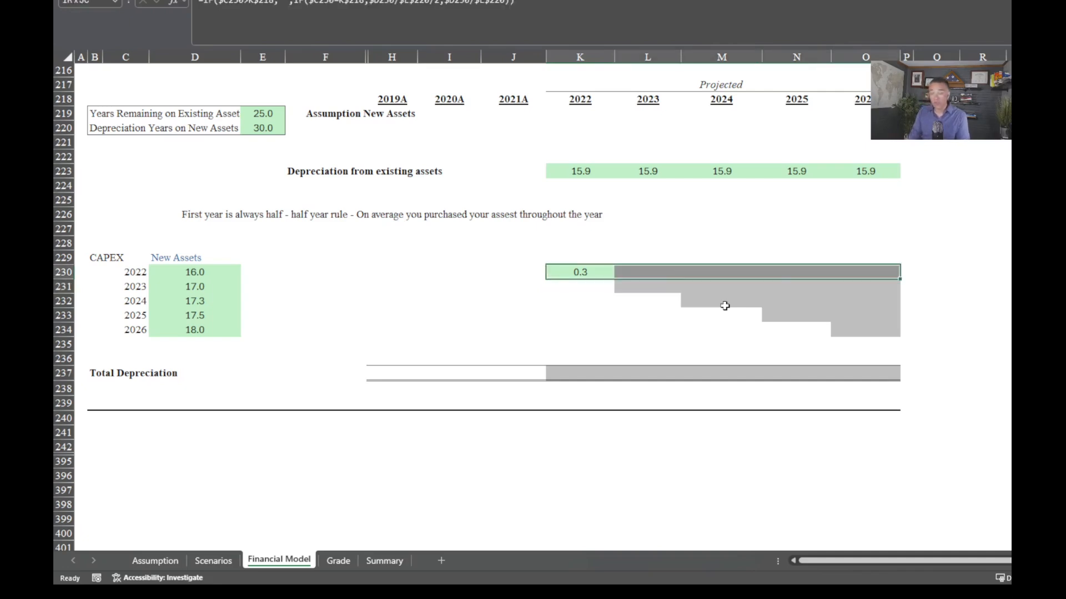
key("shift+Down")
key("shift+Down")
key("shift+Down")
key("shift+Down")
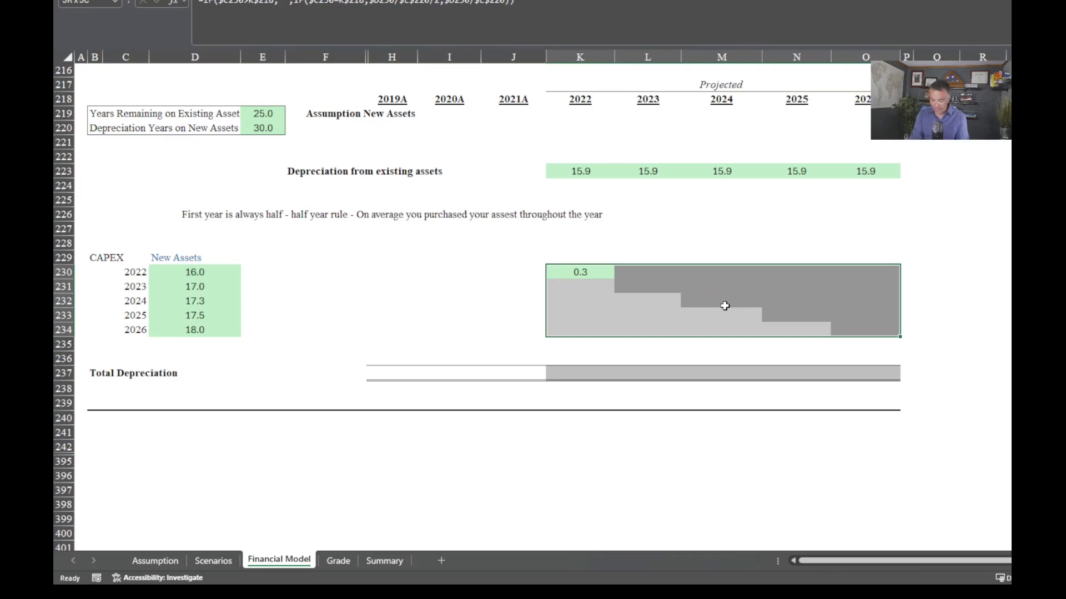
key("ctrl+r")
key("ctrl+d")
key("ctrl+c")
key("Escape")
left_click(683, 359)
key("Home")
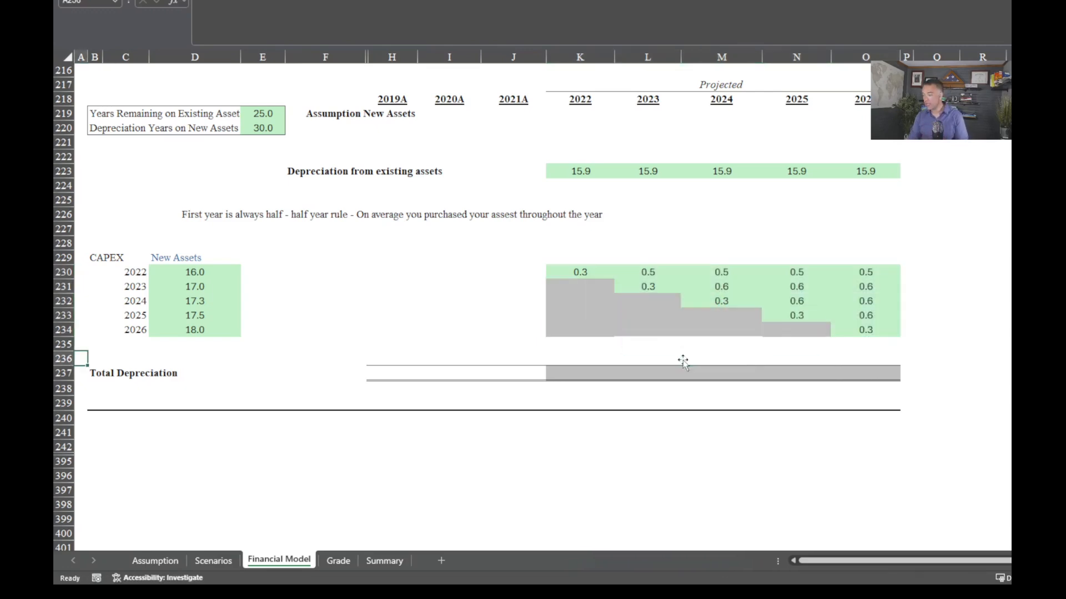
Check the blank cells in the depreciation grid, then undo the right and down fills of the K230 formula.
left_click_drag(581, 287, 583, 327)
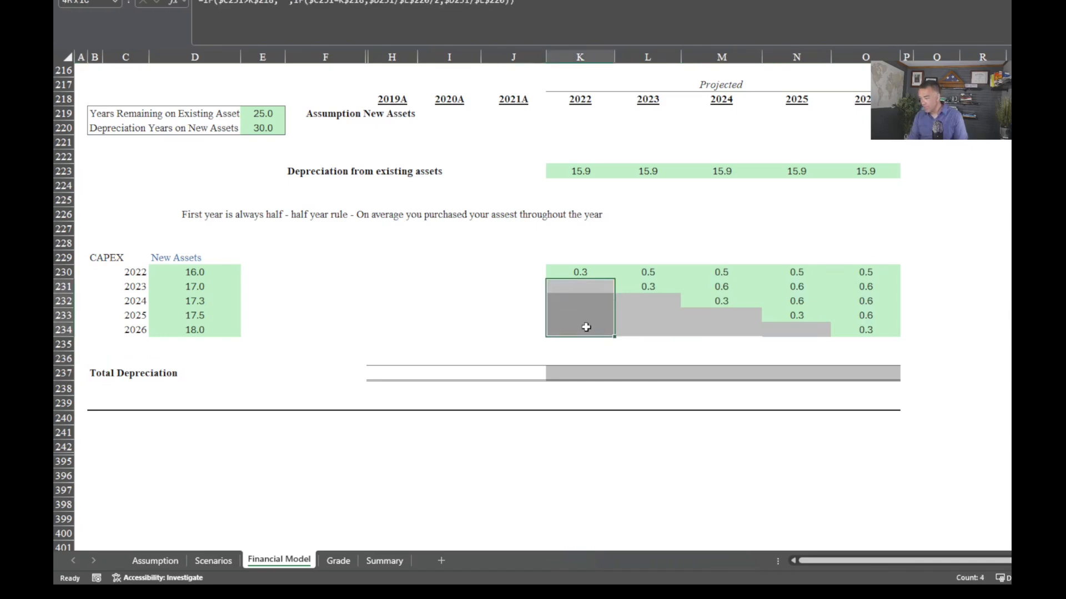
left_click(638, 309)
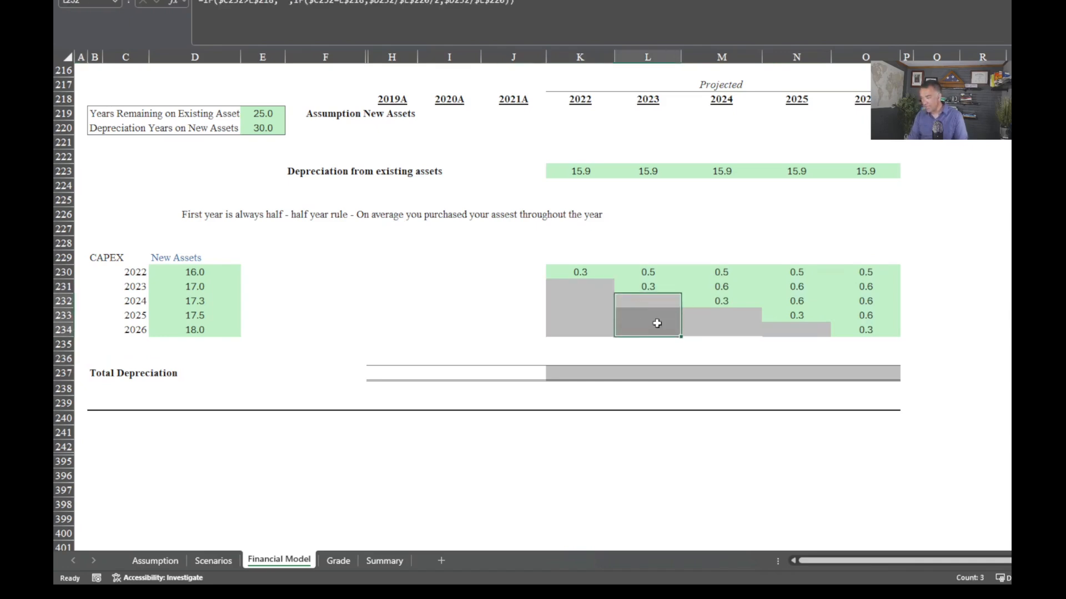
left_click(707, 317)
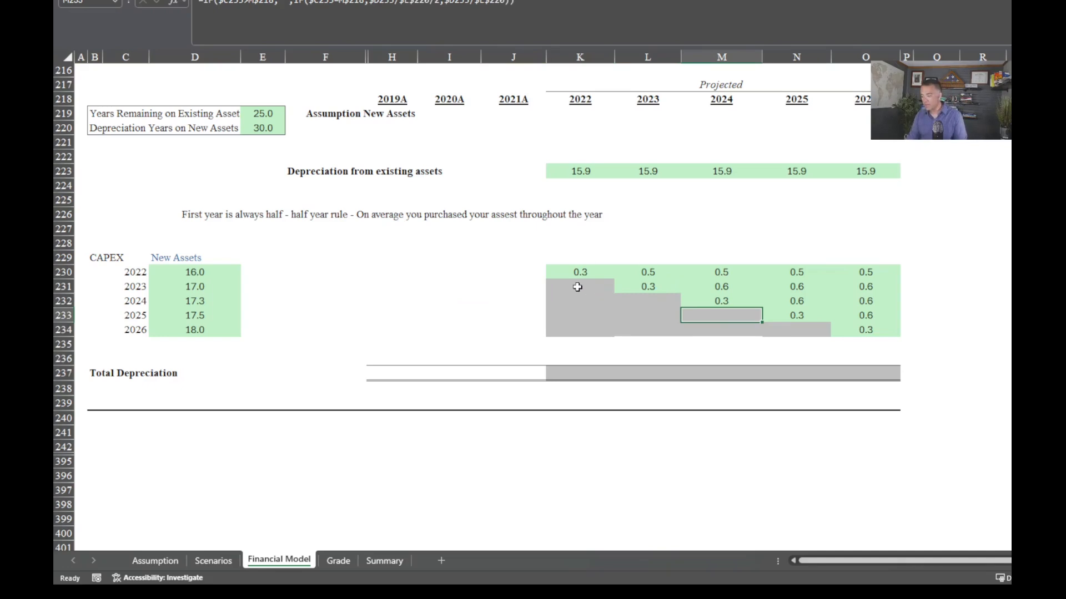
key("ctrl+z")
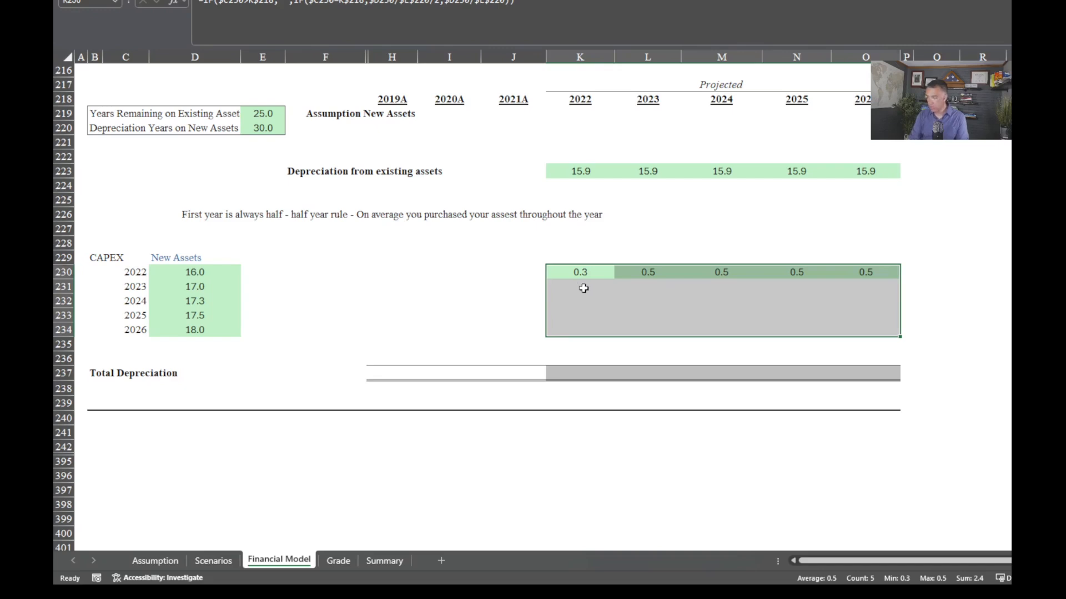
left_click(583, 288)
left_click(576, 272)
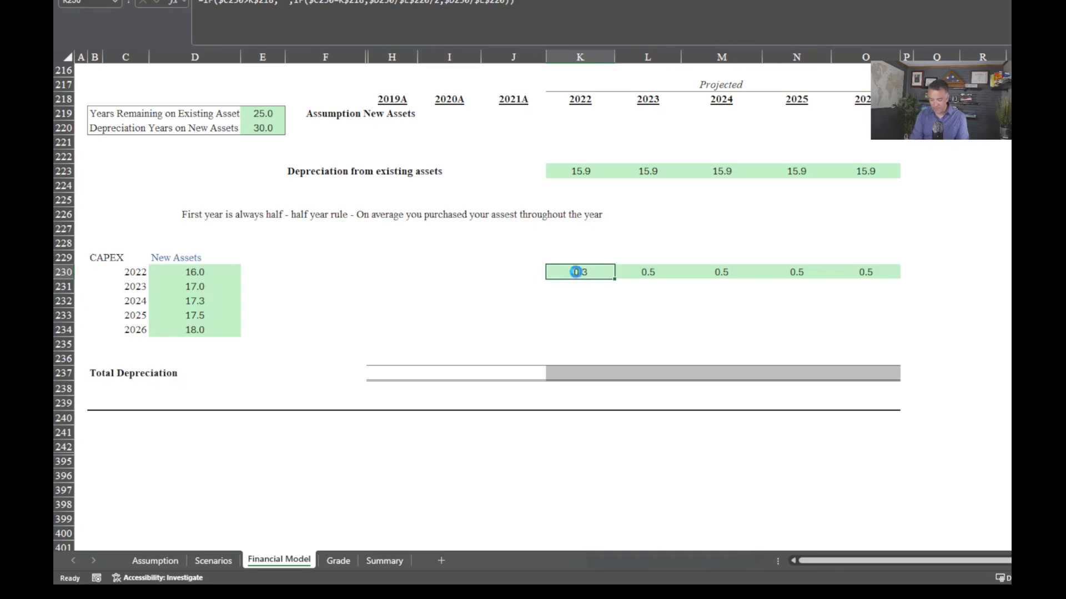
key("ctrl+y")
left_click(578, 330)
left_click(586, 269)
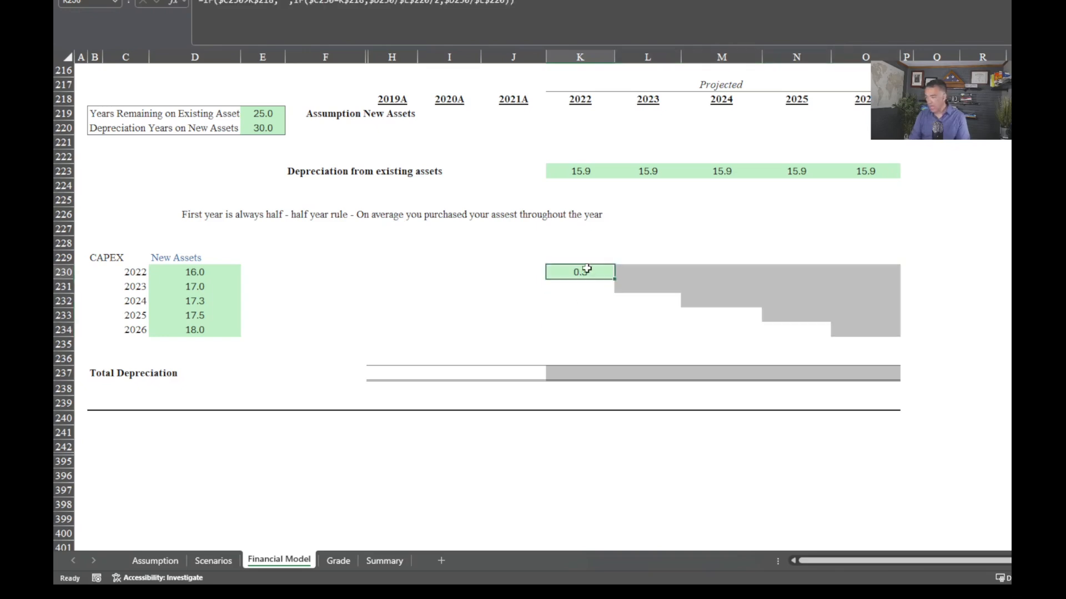
Copy the K230 depreciation formula and paste it over the whole new-asset grid K230:O234.
key("ctrl+c")
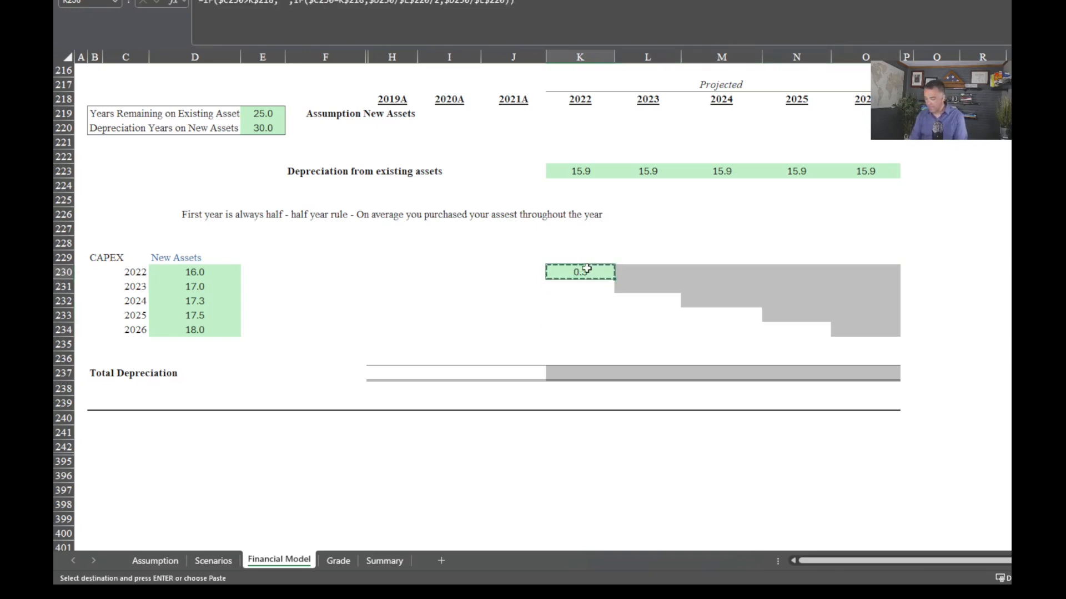
key("shift+Right")
key("shift+Right")
key("shift+Right")
key("shift+Right")
key("shift+Down")
key("shift+Down")
key("shift+Down")
key("shift+Down")
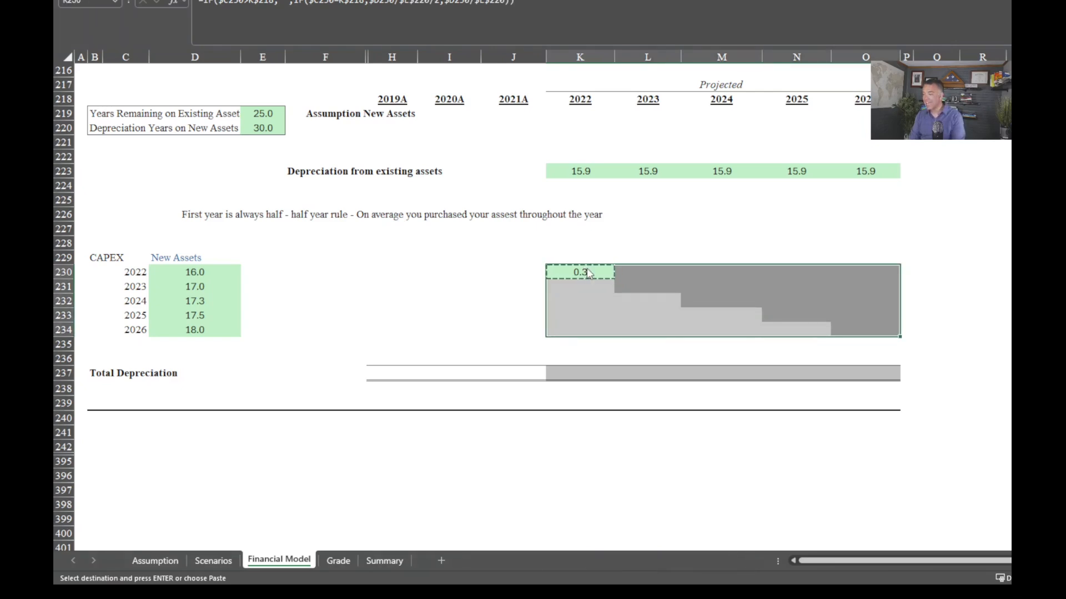
key("ctrl+v")
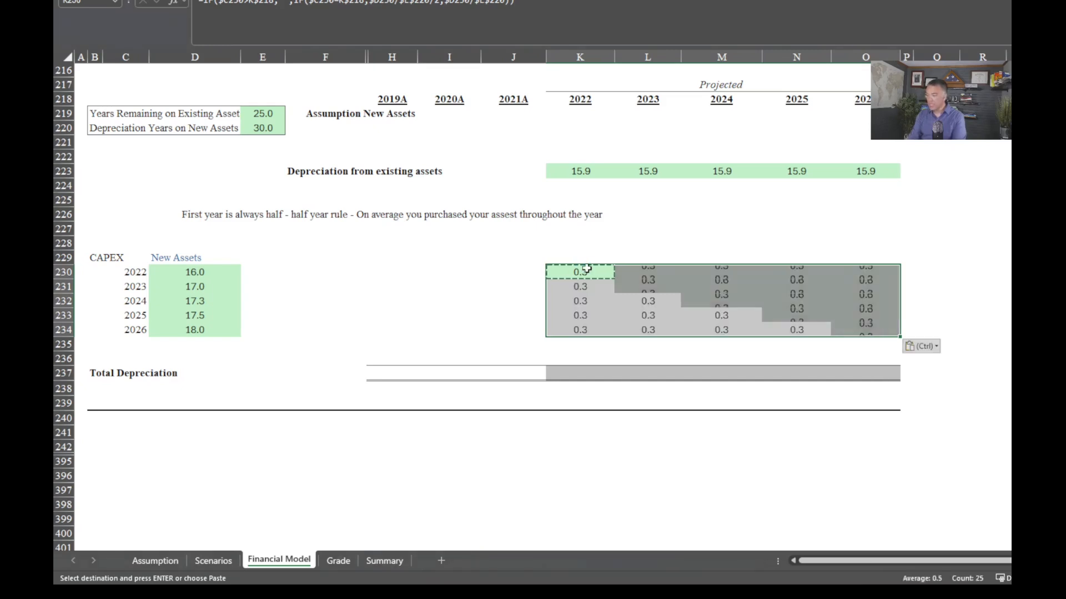
Examine the pasted formulas in the blank cells of the new-asset depreciation grid, including K234 and K231.
left_click(543, 347)
left_click(616, 287)
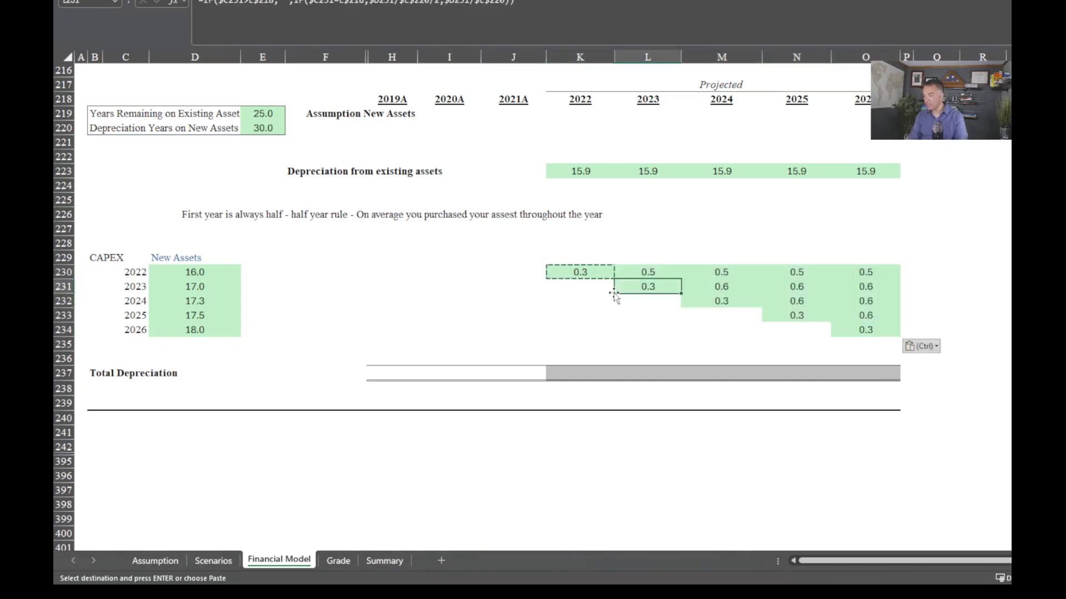
left_click(597, 311)
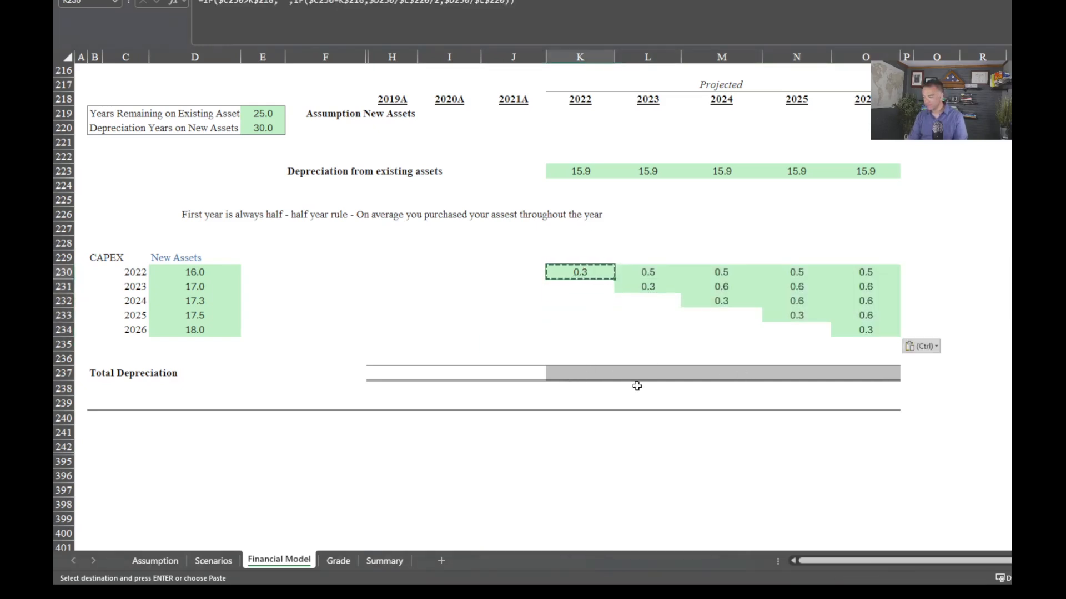
double_click(575, 330)
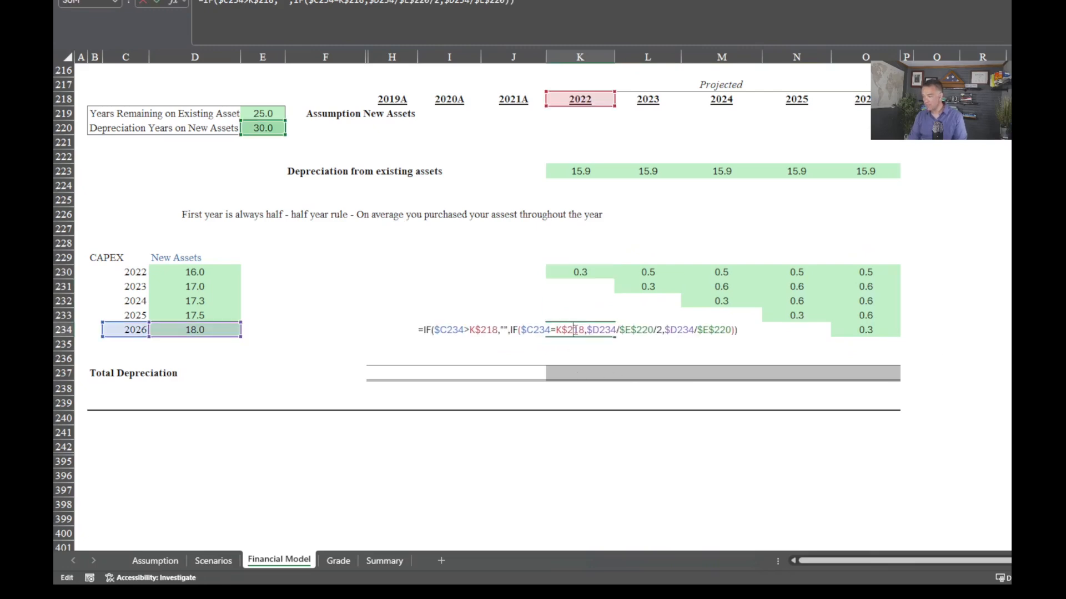
key("Return")
left_click(571, 377)
left_click(655, 310)
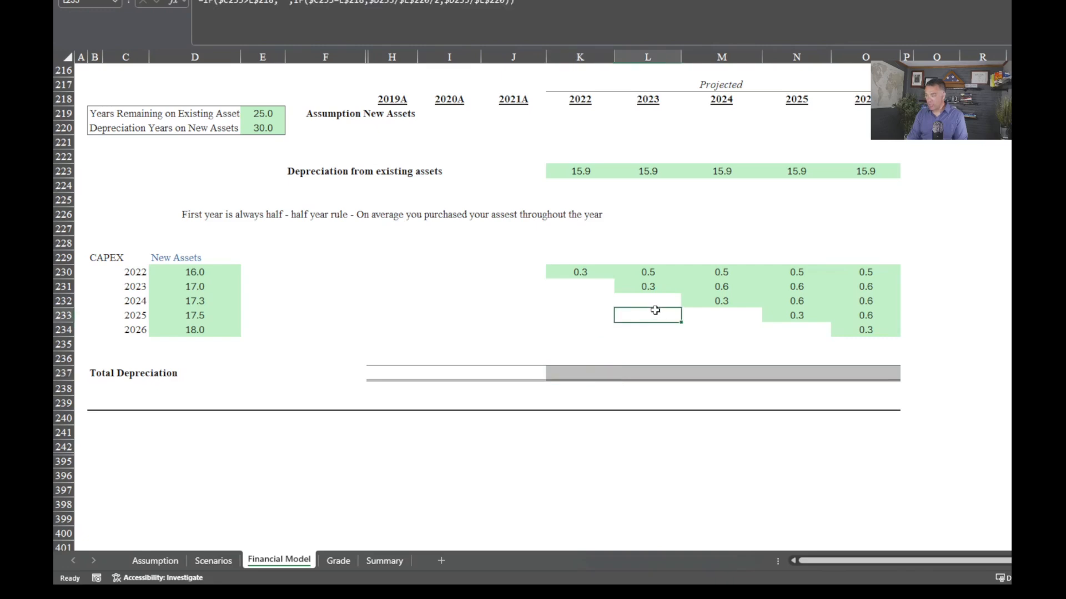
left_click(590, 306)
left_click(580, 287)
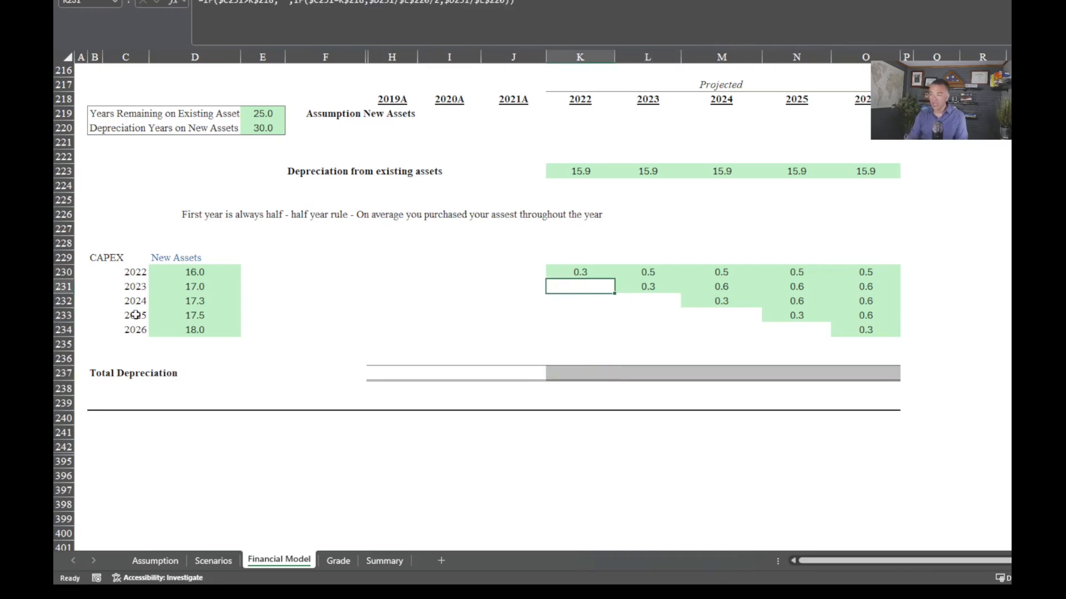
left_click(287, 4)
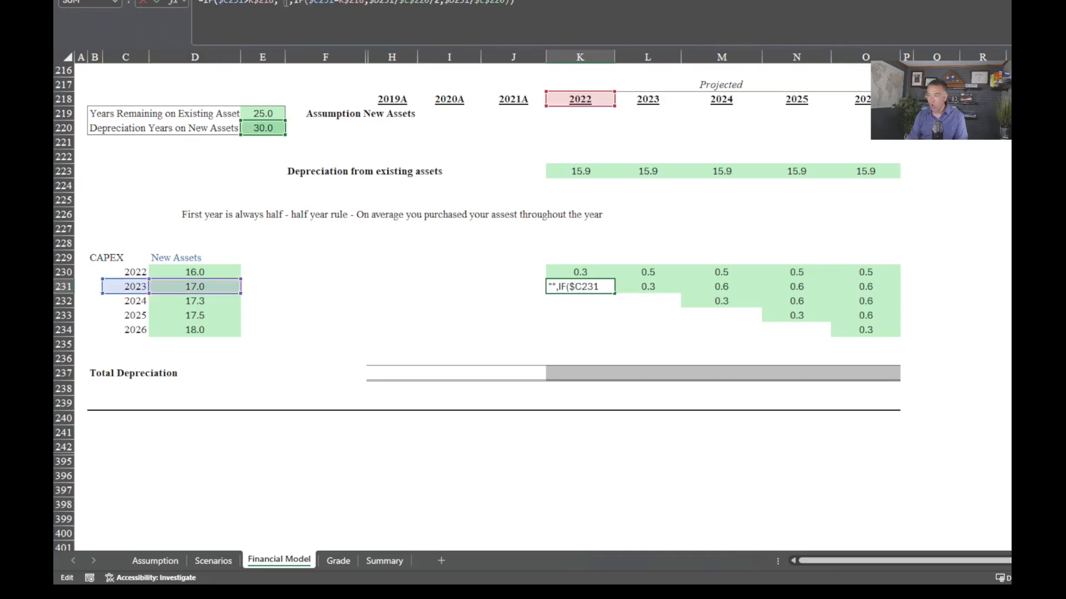
key("Return")
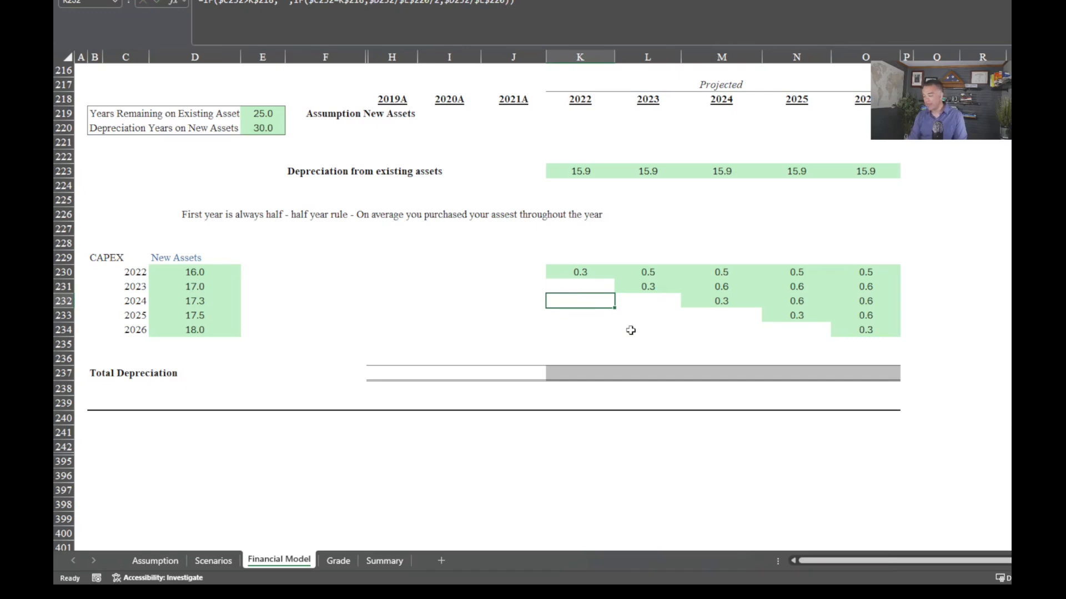
Calculate the 2022 Total Depreciation in K237 with =SUM(K223:K235), covering existing and new assets.
left_click(575, 377)
type("=sum")
key("Tab")
key("Up")
key("Up")
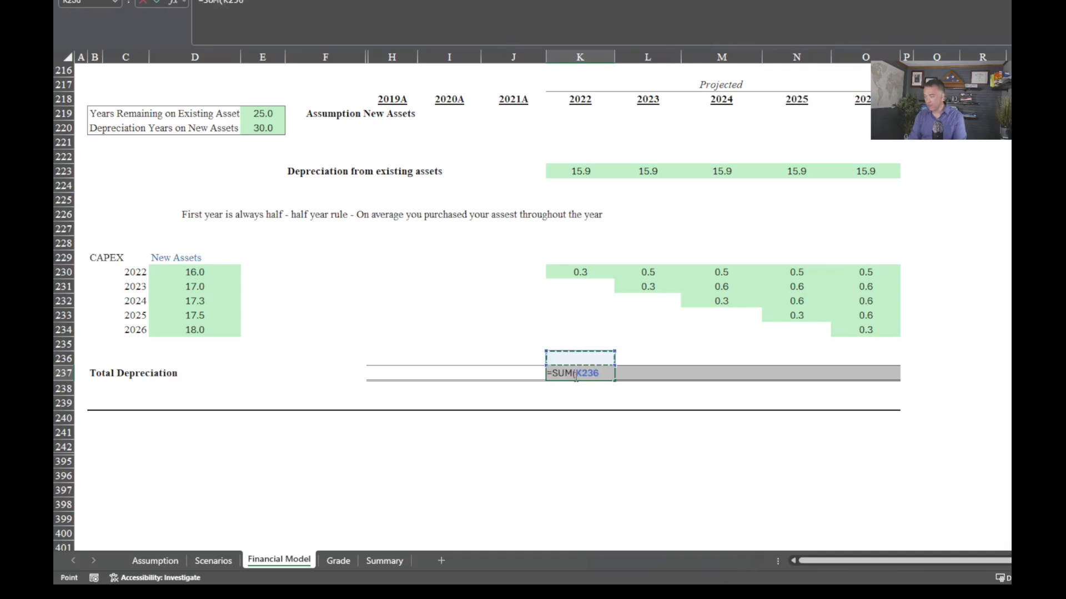
key("shift+Up")
key("shift+Up")
key("shift+Up")
key("shift+Up")
key("shift+Up")
key("shift+Up")
key("shift+Up")
key("shift+Up")
key("shift+Up")
key("shift+Up")
key("shift+Up")
key("shift+Up")
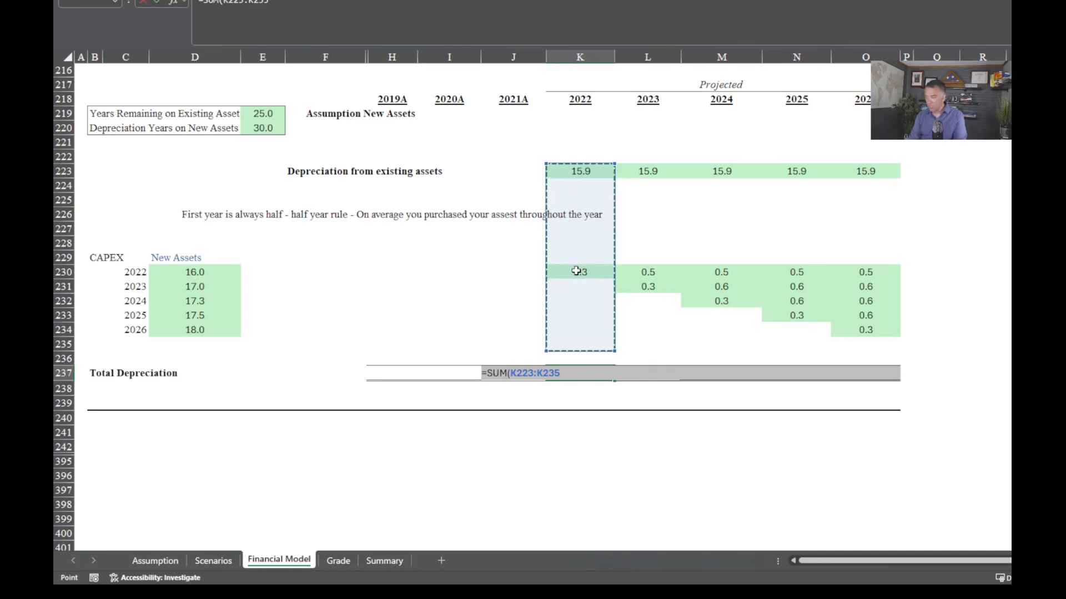
key("Return")
Fill the K237 Total Depreciation formula across the projected years through O237.
key("Up")
key("shift+Right")
key("shift+Right")
key("shift+Right")
key("shift+Right")
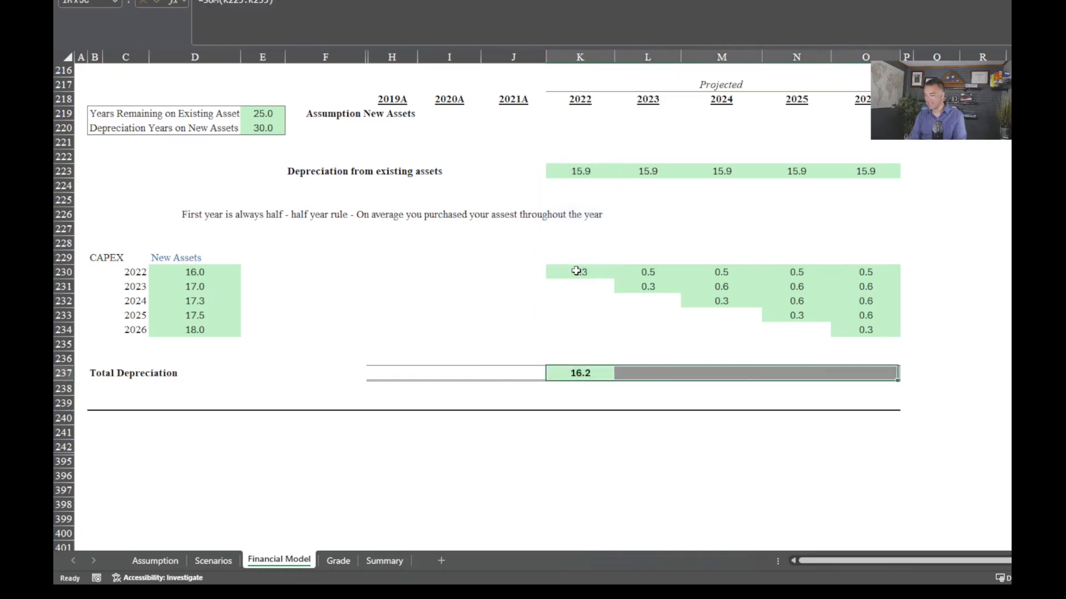
key("ctrl+r")
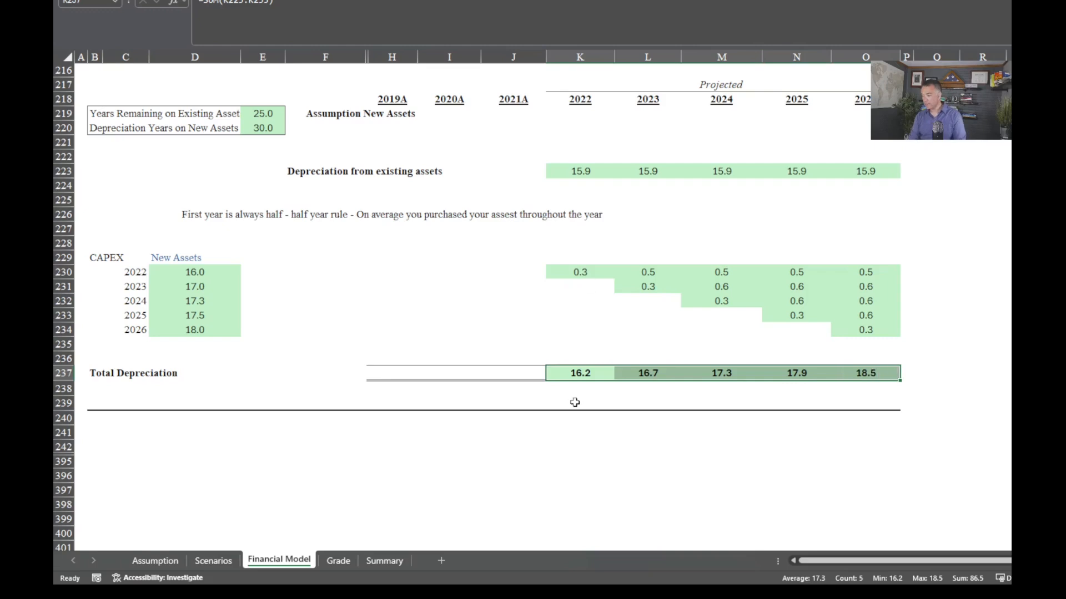
Start the 2022 Net PP&E formula in K180 of the Balance Sheet.
scroll(575, 402, "up", 1)
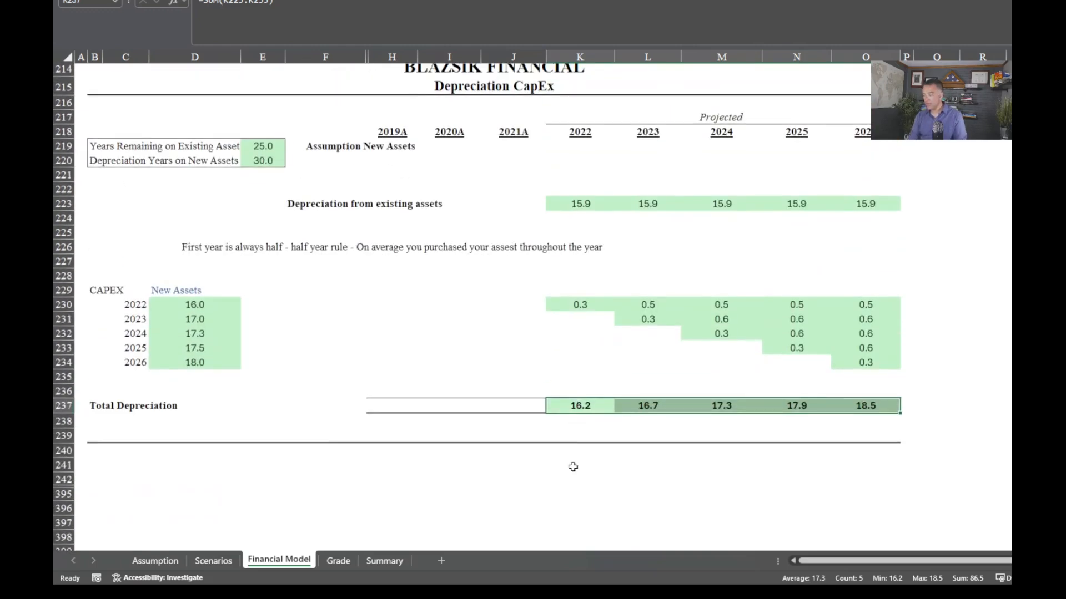
left_click(581, 379)
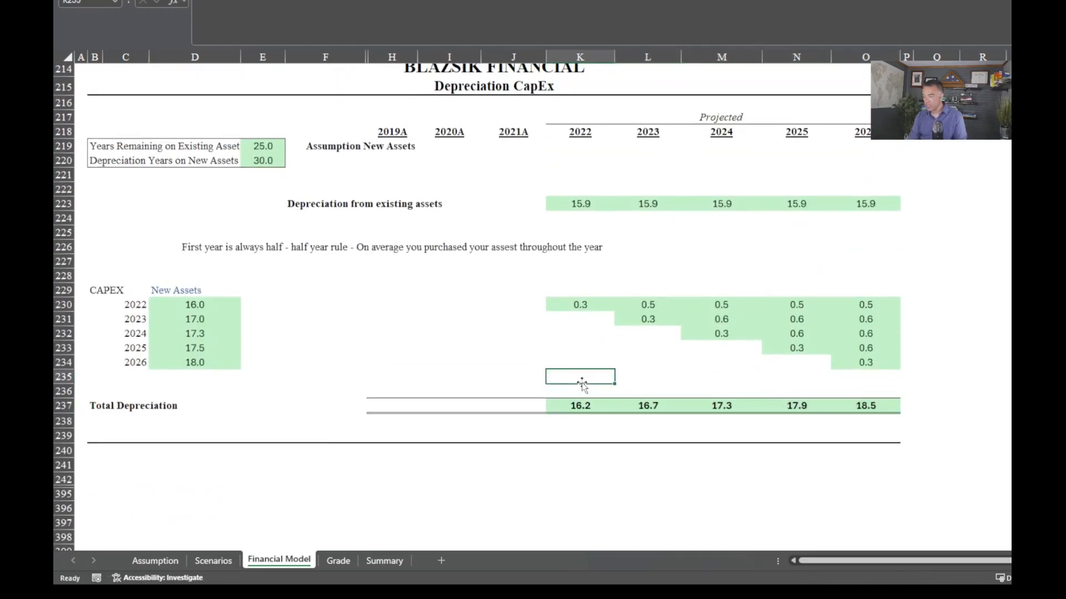
scroll(582, 383, "up", 11)
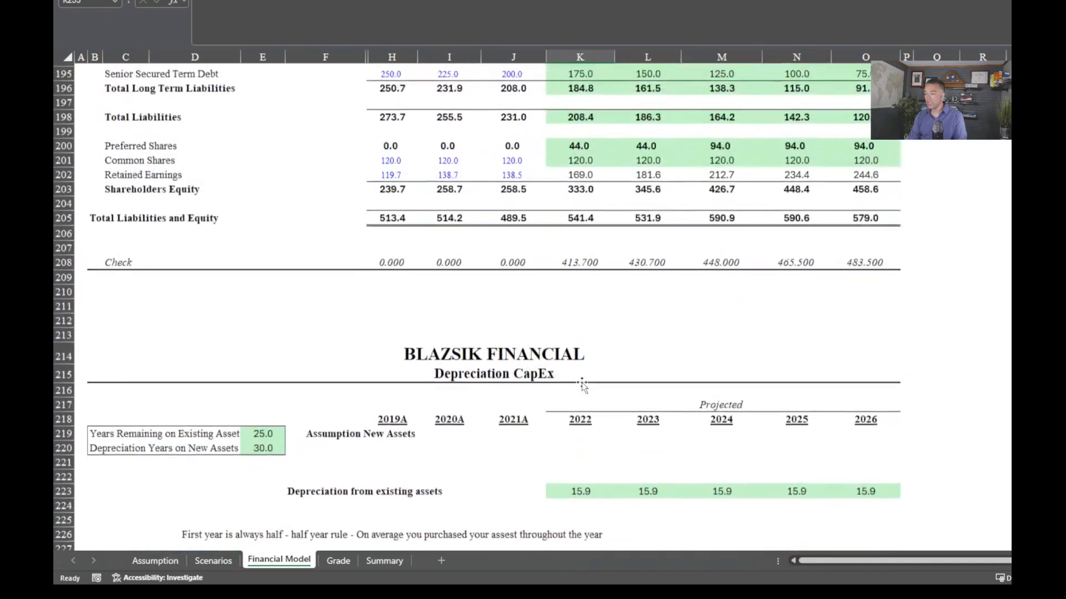
scroll(582, 384, "up", 6)
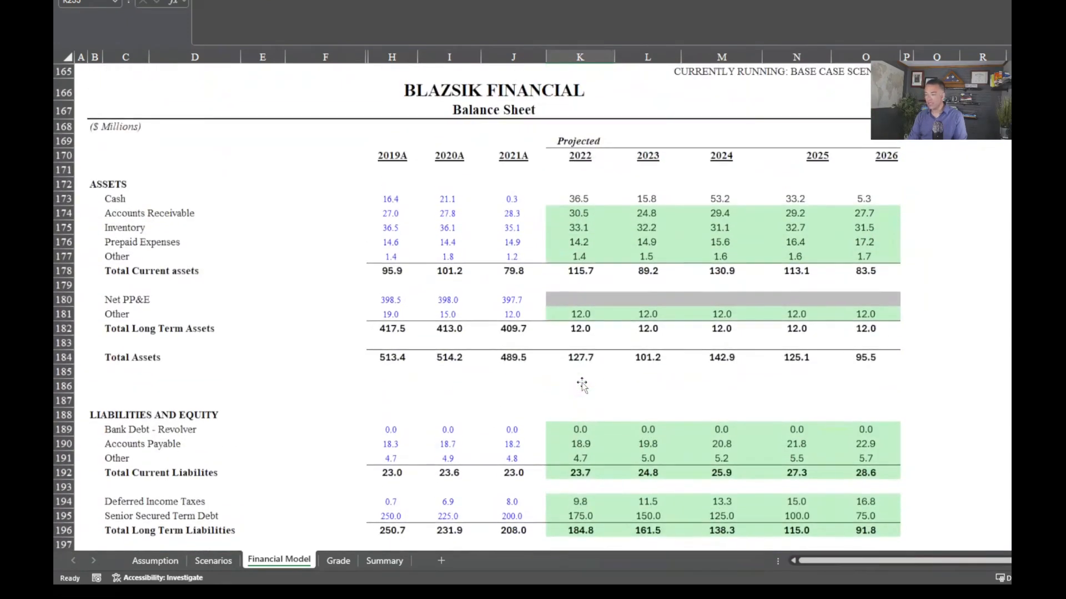
left_click(578, 305)
type("=")
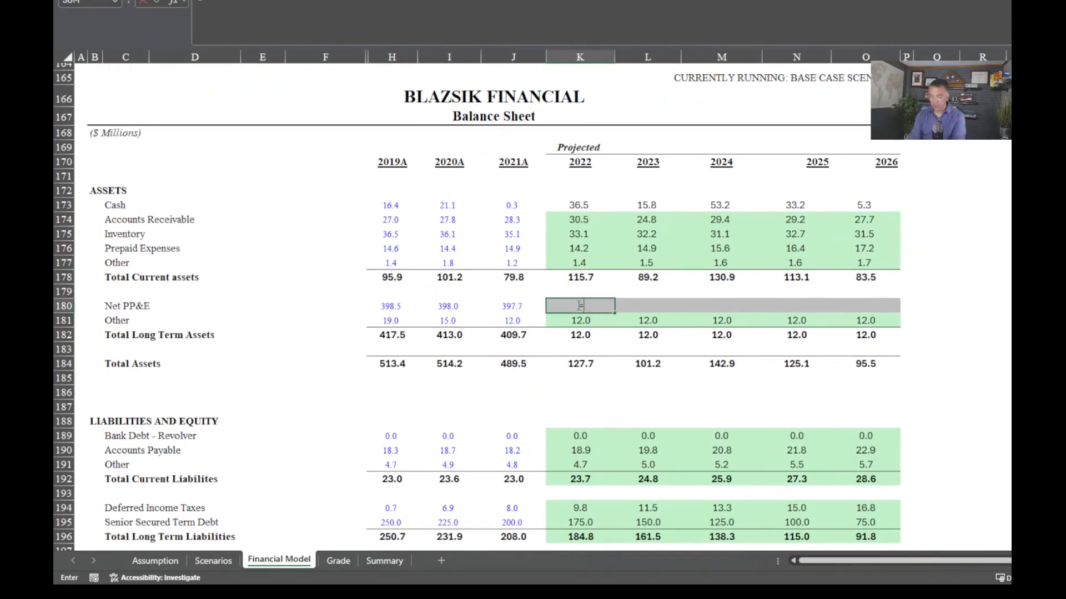